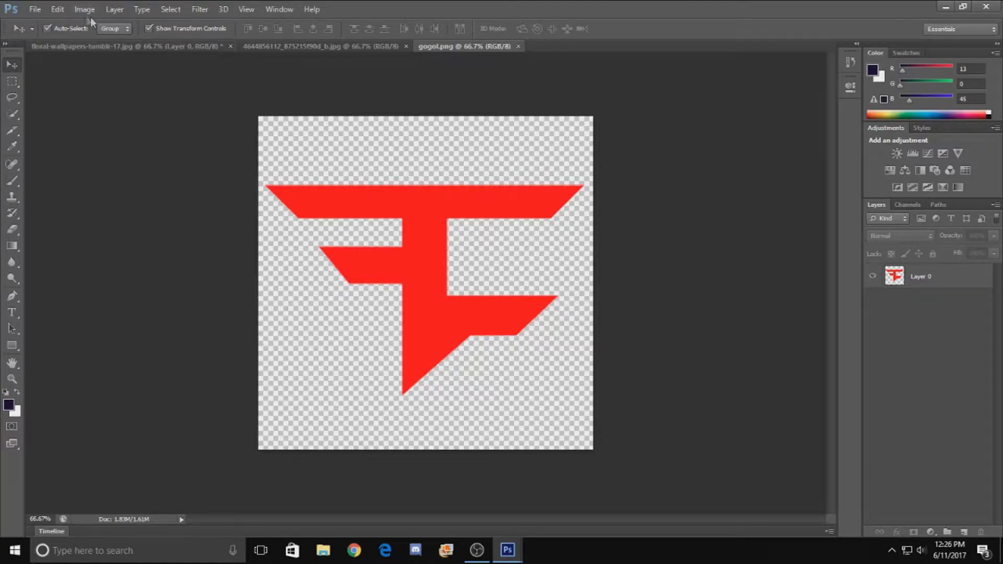
Open the esport_logo_faze reference image from the Downloads folder.
click(40, 12)
click(43, 34)
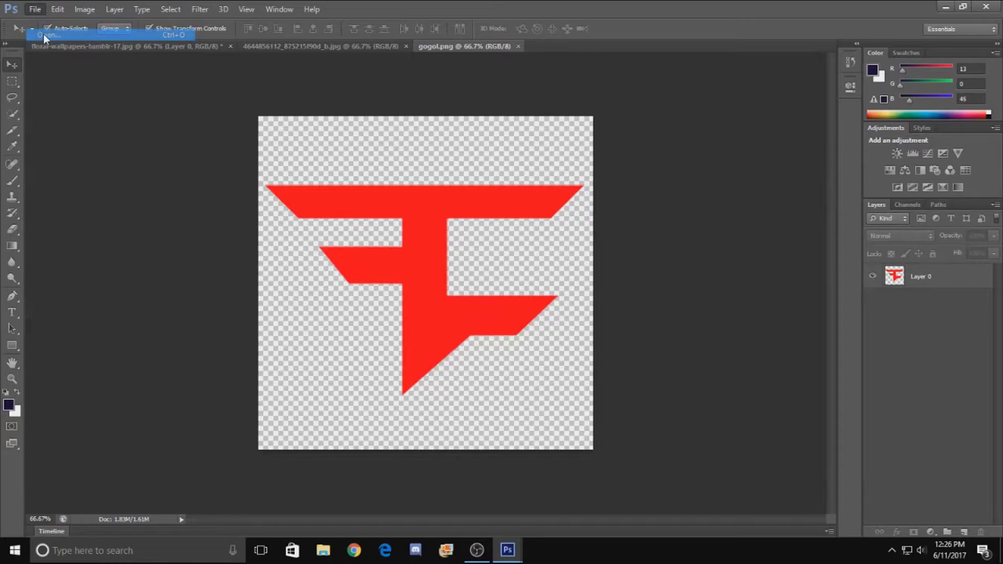
scroll(528, 283, down, 8)
scroll(529, 282, down, 10)
scroll(529, 280, down, 3)
scroll(708, 286, up, 6)
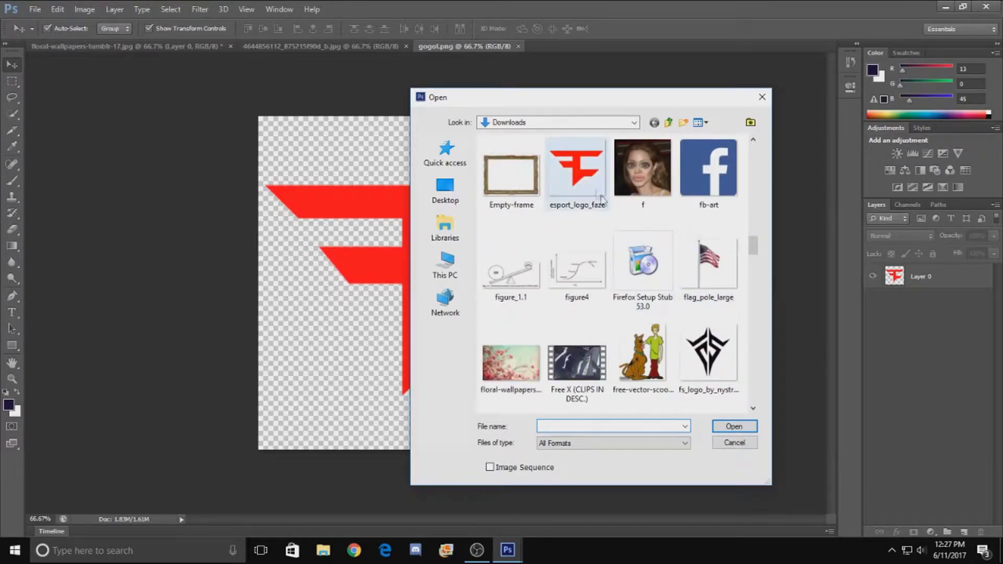
click(577, 172)
click(733, 427)
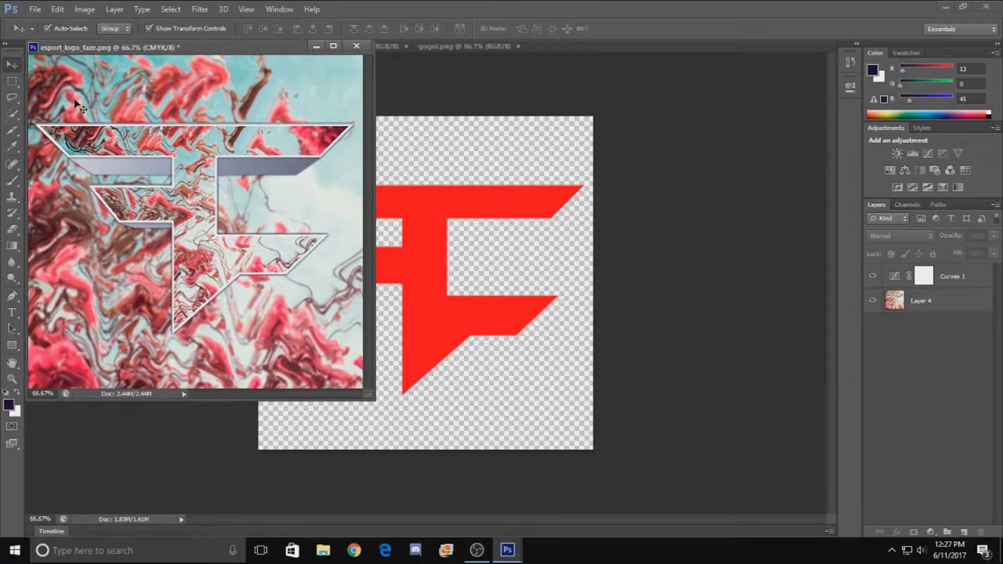
Minimize the floating esport_logo_faze.png reference window.
click(316, 48)
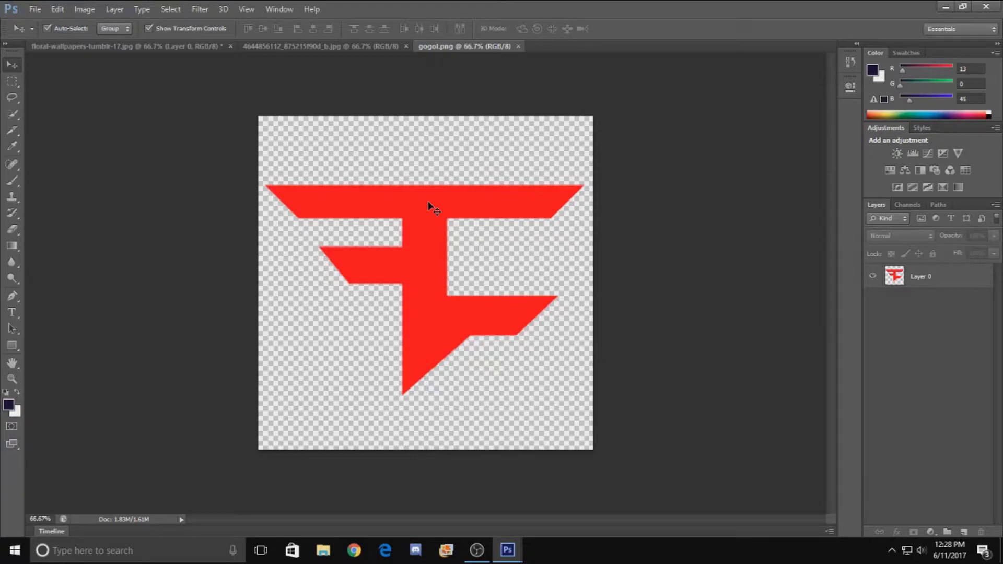
Convert the blank white document's locked Background into Layer 0.
click(312, 47)
drag(336, 218, 390, 237)
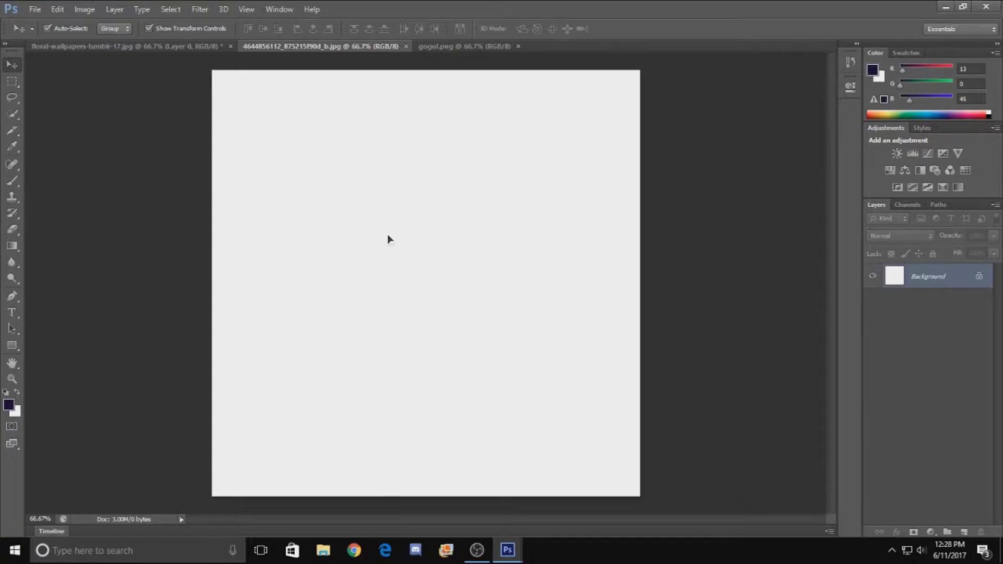
key(Return)
double_click(947, 275)
click(620, 175)
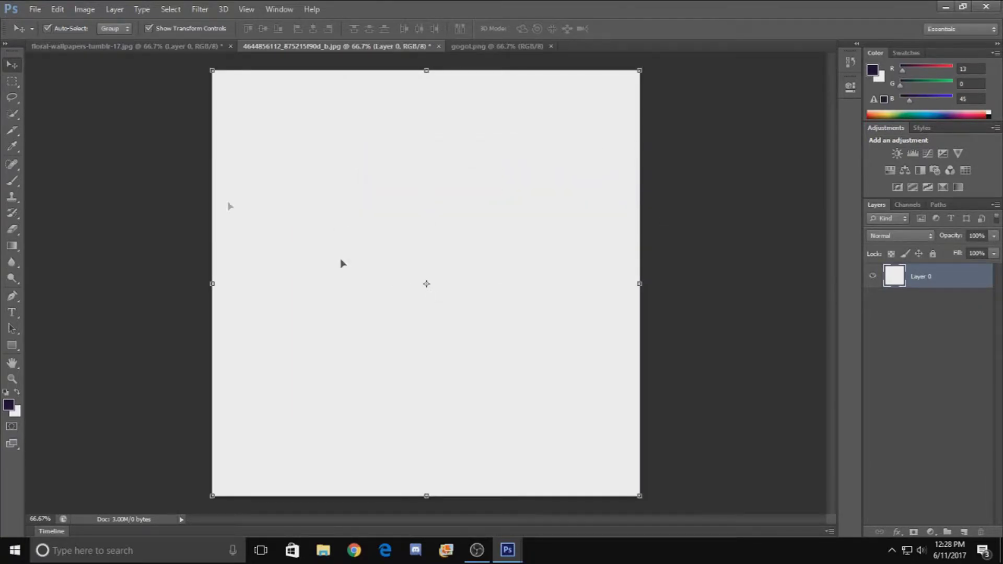
Undo the erasing on the floral photo, then select Layer 0 in gogol.png.
click(112, 45)
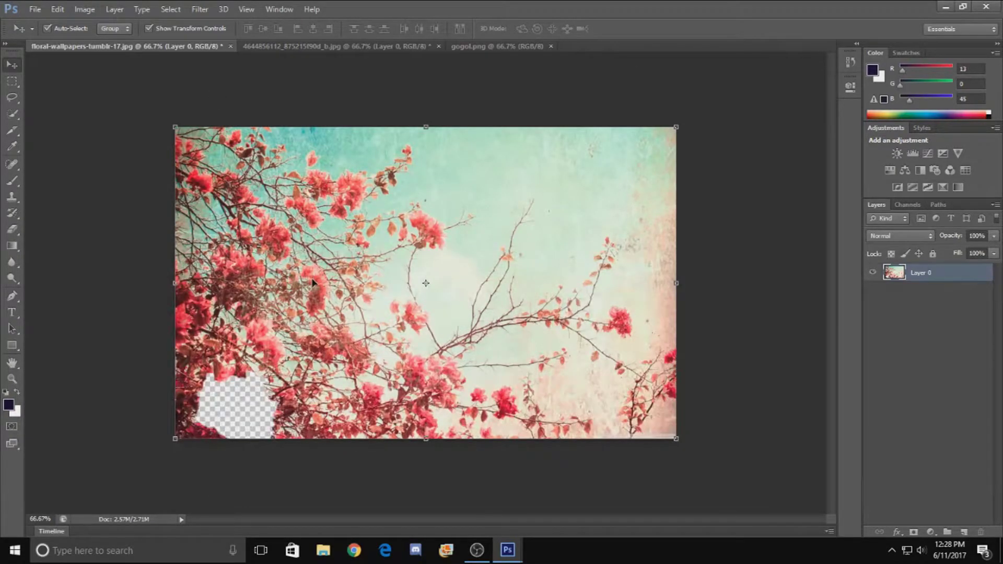
key(ctrl+alt+z)
key(ctrl+alt+z)
key(ctrl+alt+z)
key(ctrl+alt+z)
key(ctrl+alt+z)
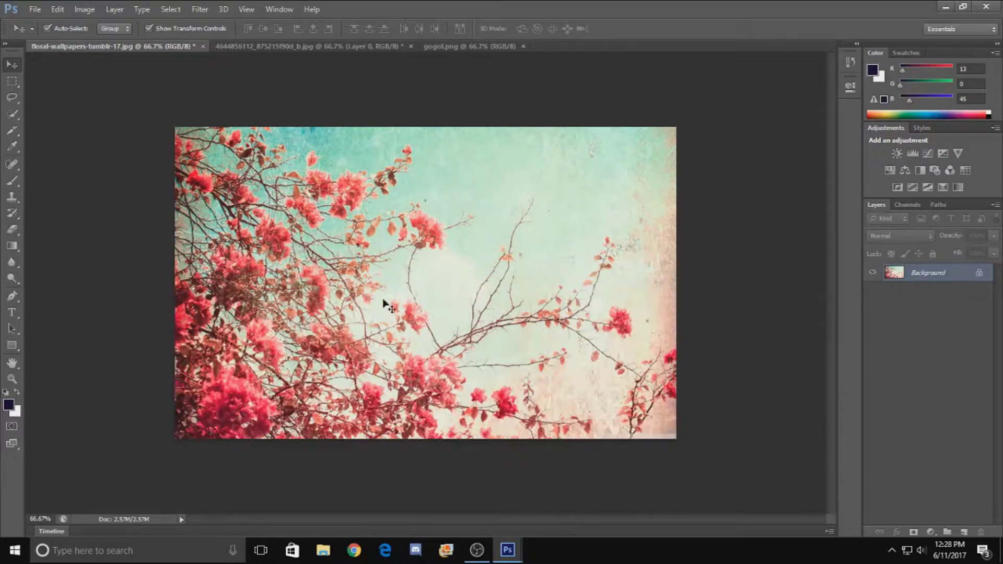
click(485, 48)
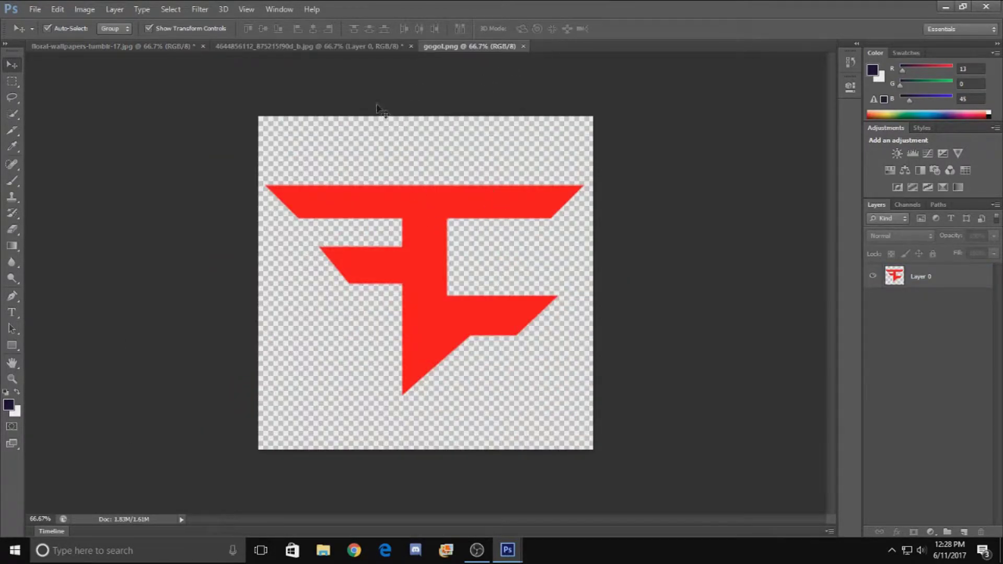
click(441, 210)
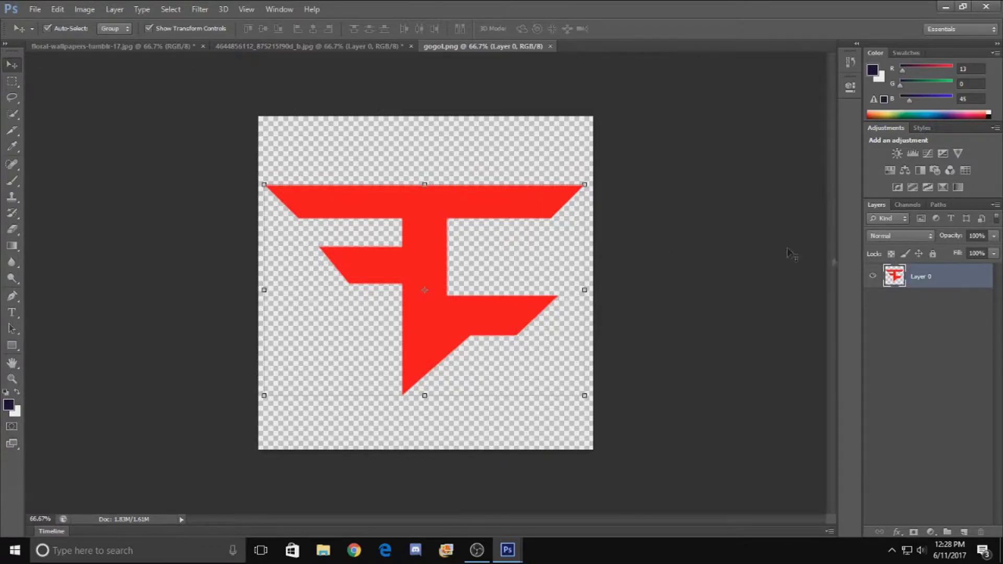
Duplicate the logo layer as Layer 0 copy.
right_click(959, 284)
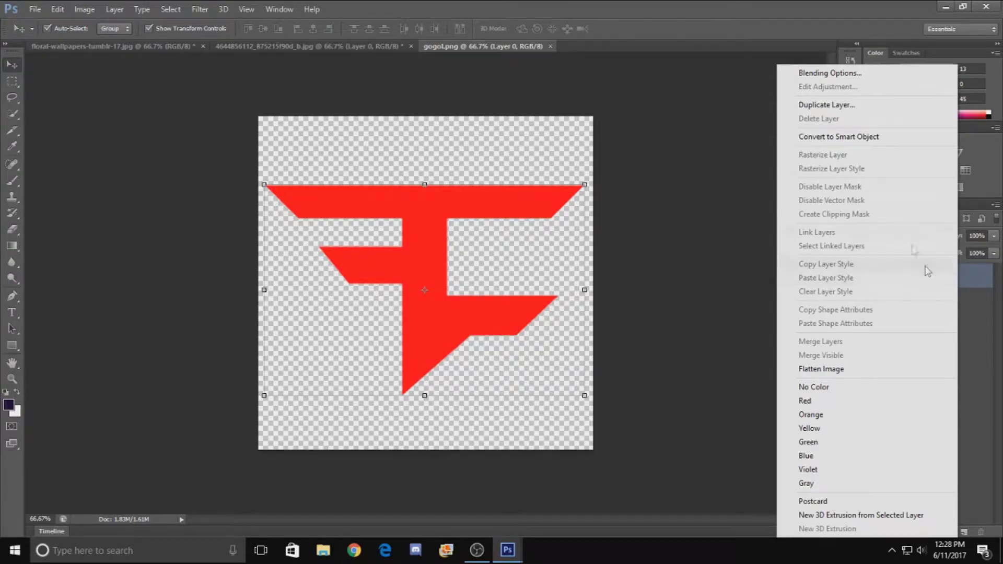
click(849, 106)
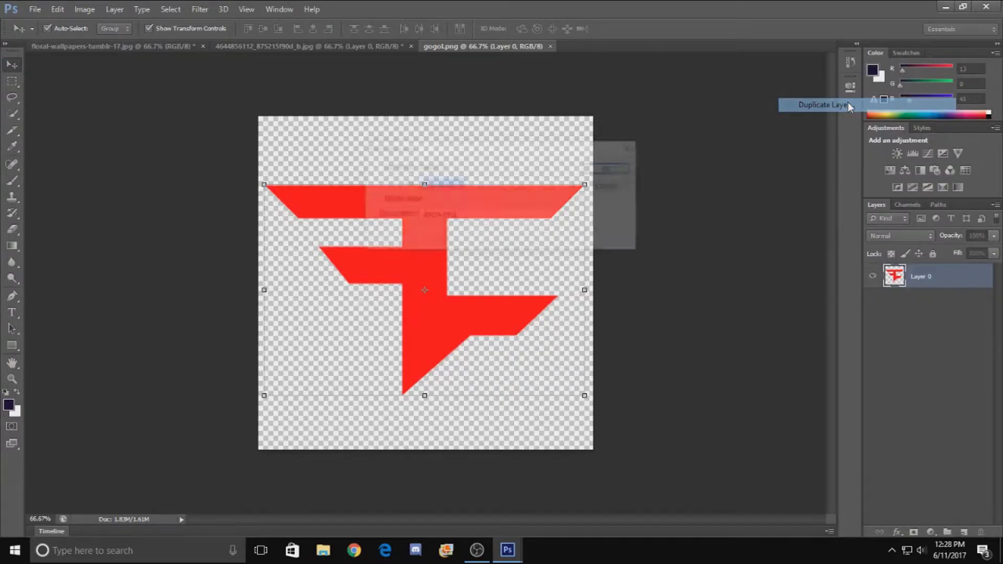
click(613, 170)
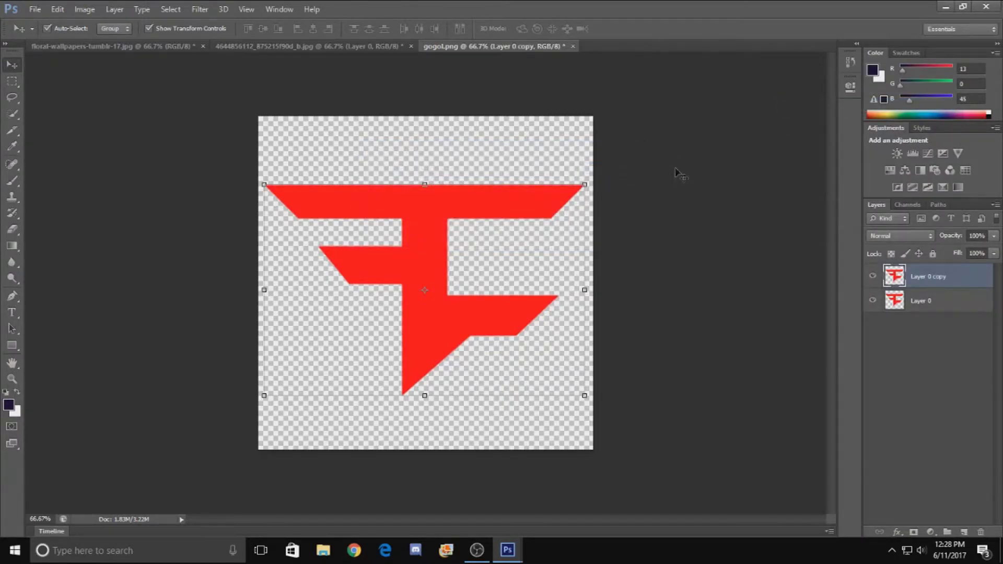
Select the original Layer 0 and start Free Transform on it.
click(945, 307)
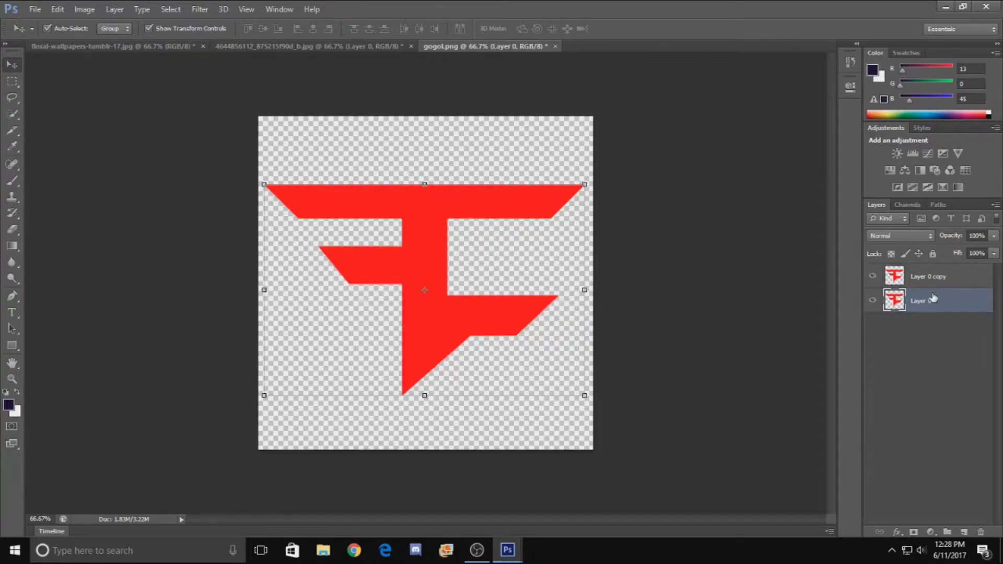
drag(947, 310, 923, 285)
right_click(928, 280)
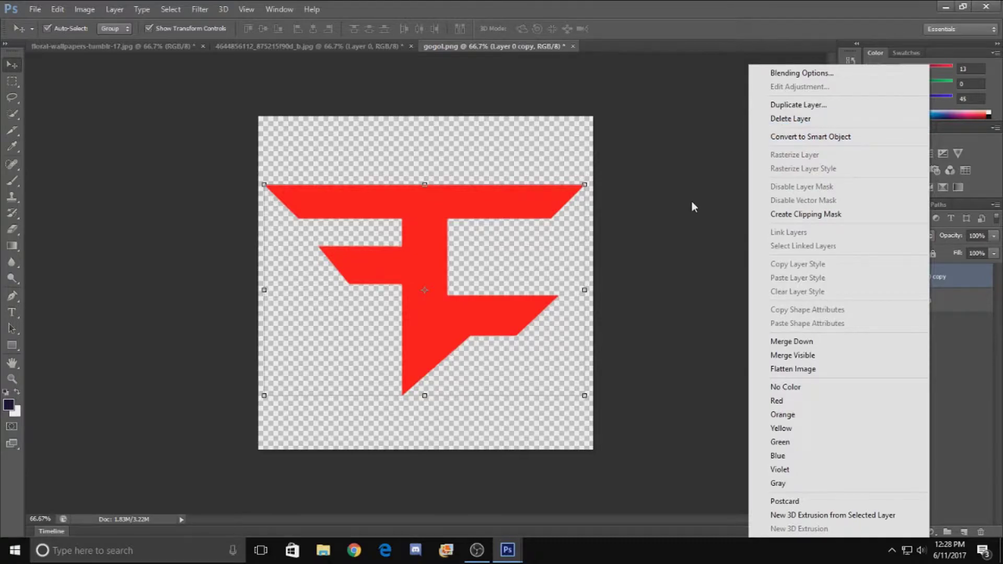
click(693, 206)
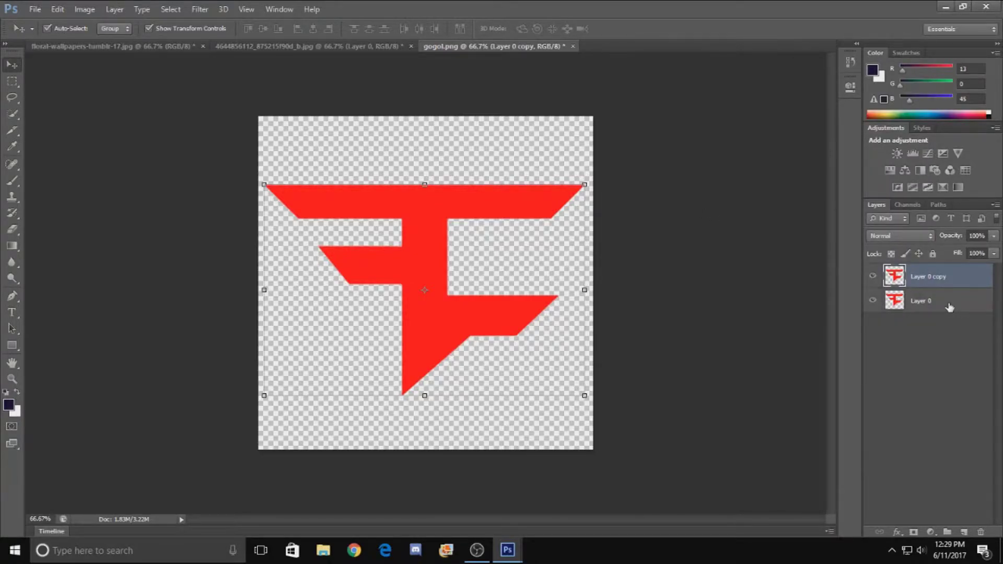
click(950, 308)
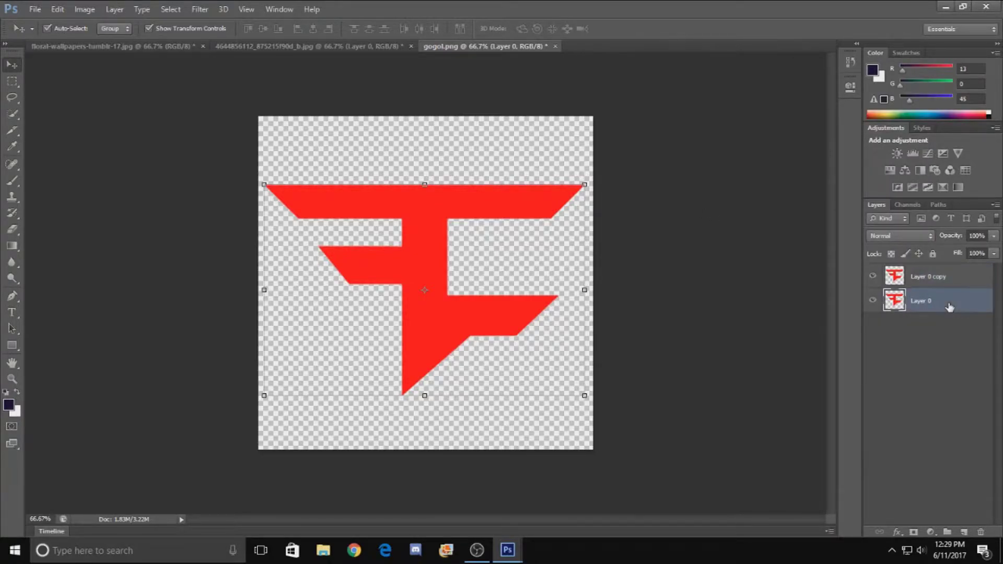
click(585, 184)
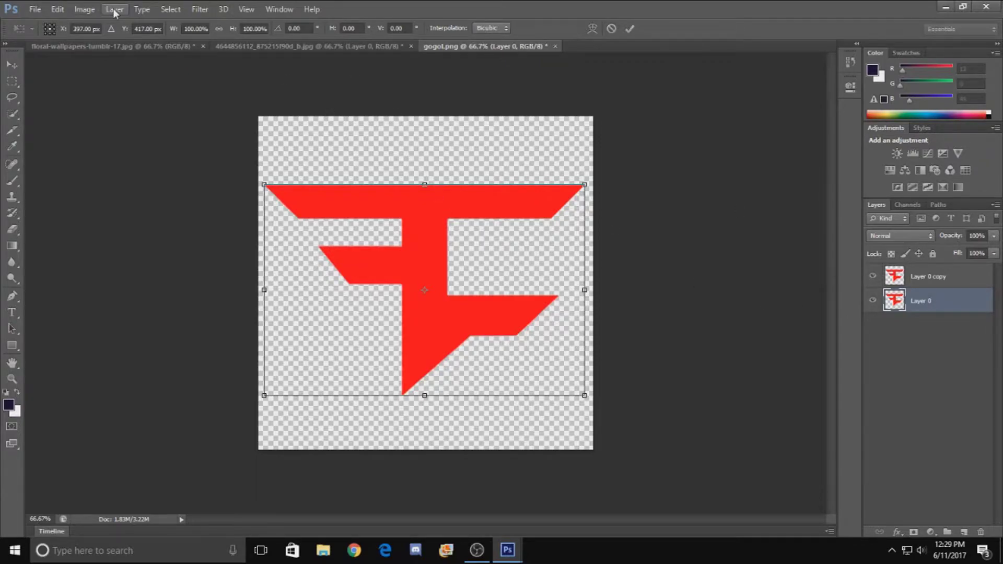
Scale Layer 0 to 99% width and 99% height and commit the transform.
click(196, 28)
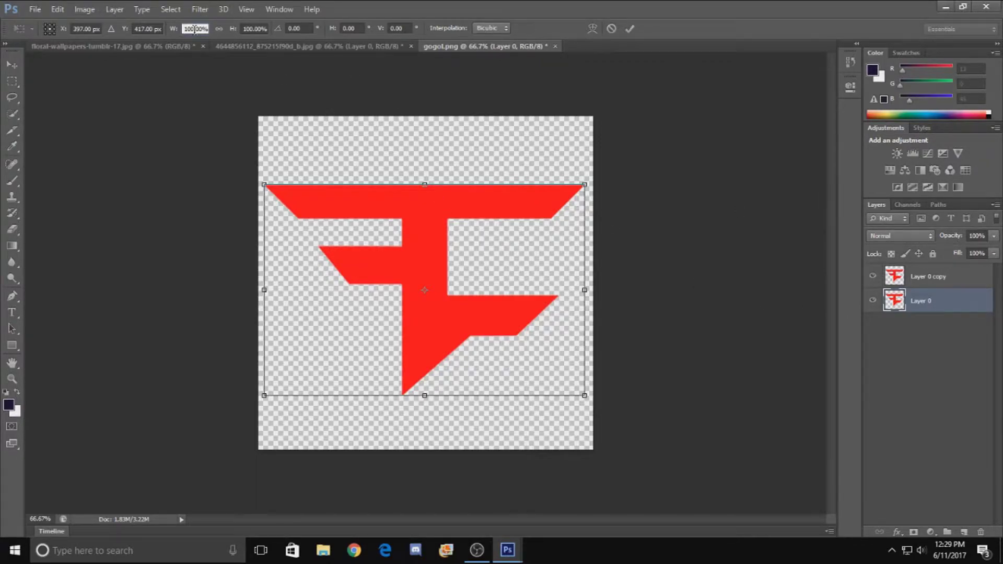
double_click(200, 27)
text(99)
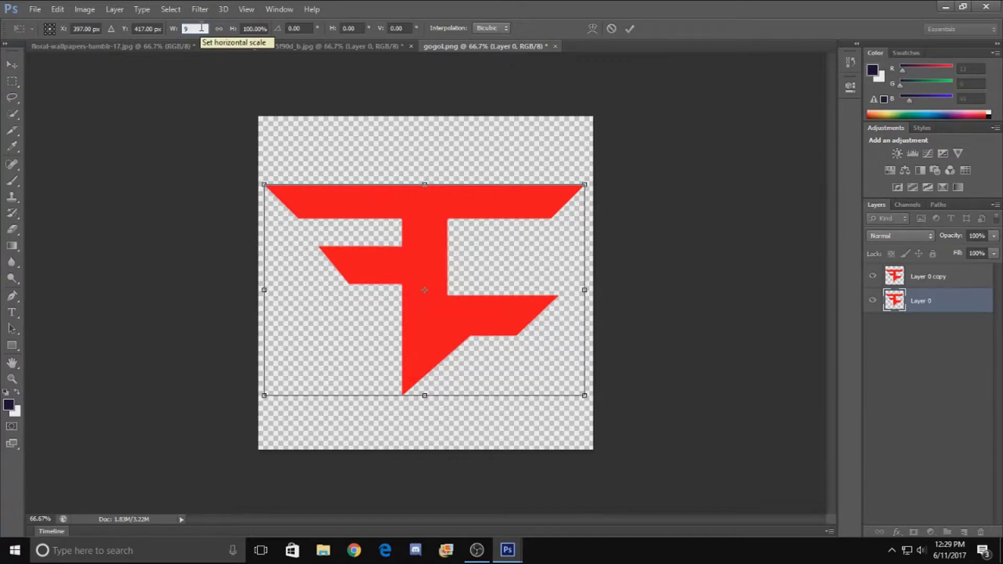
click(250, 27)
text(99)
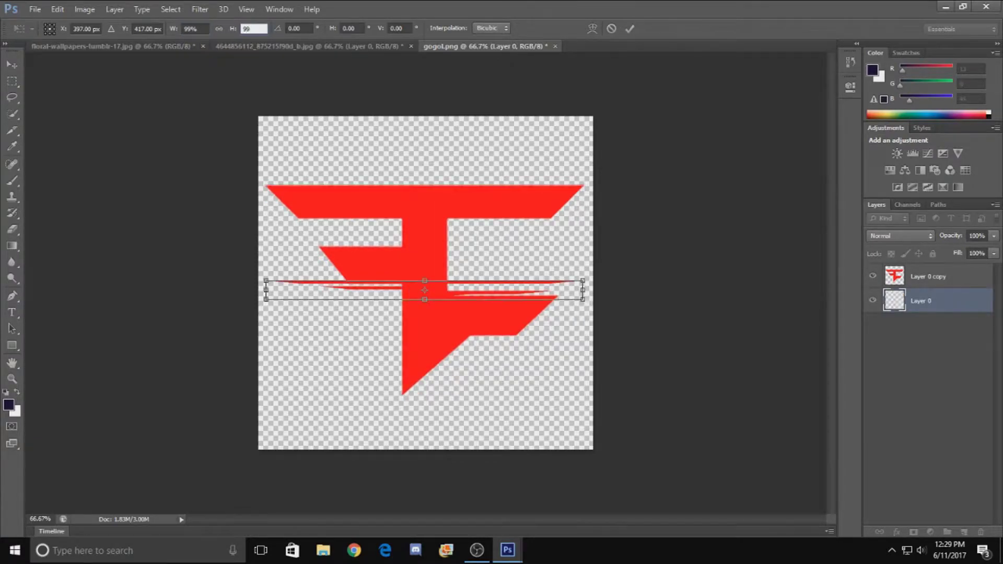
click(630, 28)
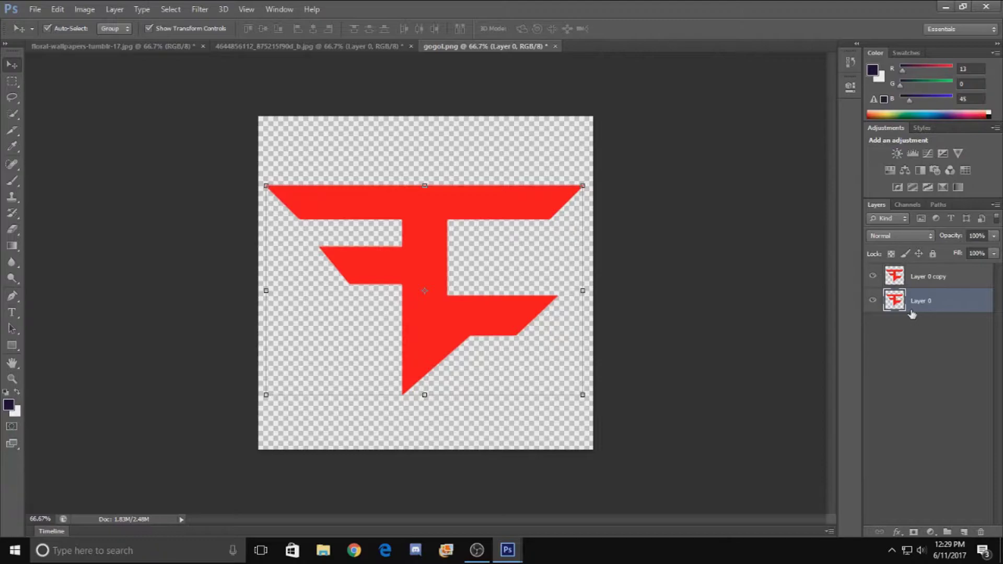
Stack more 99%-shrunk logo copies using Ctrl+J and repeated Ctrl+Alt+Shift+T.
key(ctrl+j)
key(ctrl+j)
key(ctrl+j)
key(ctrl+j)
key(ctrl+j)
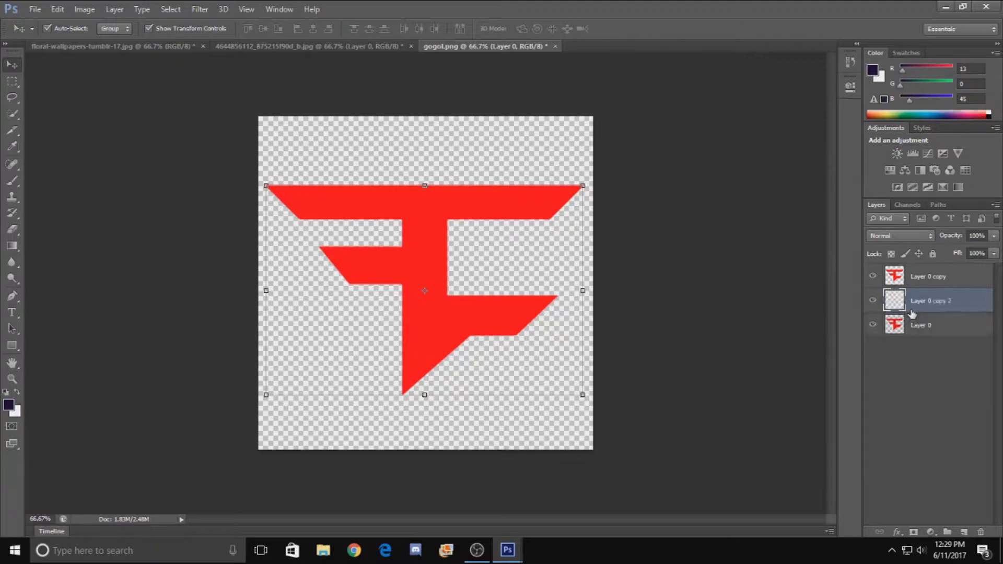
key(ctrl+shift+alt+t)
key(ctrl+shift+alt+t)
key(ctrl+shift+alt+t)
key(ctrl+shift+alt+t)
key(ctrl+shift+alt+t)
key(ctrl+shift+alt+t)
key(ctrl+shift+alt+t)
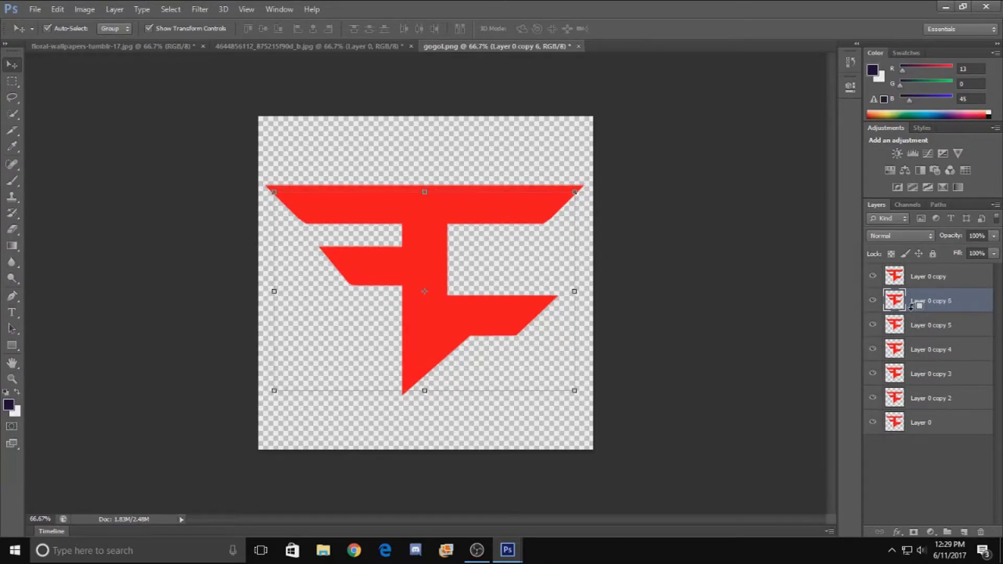
key(ctrl+shift+alt+t)
key(ctrl+shift+alt+t)
key(ctrl+shift+alt+t)
key(ctrl+shift+alt+t)
key(ctrl+shift+alt+t)
key(ctrl+shift+alt+t)
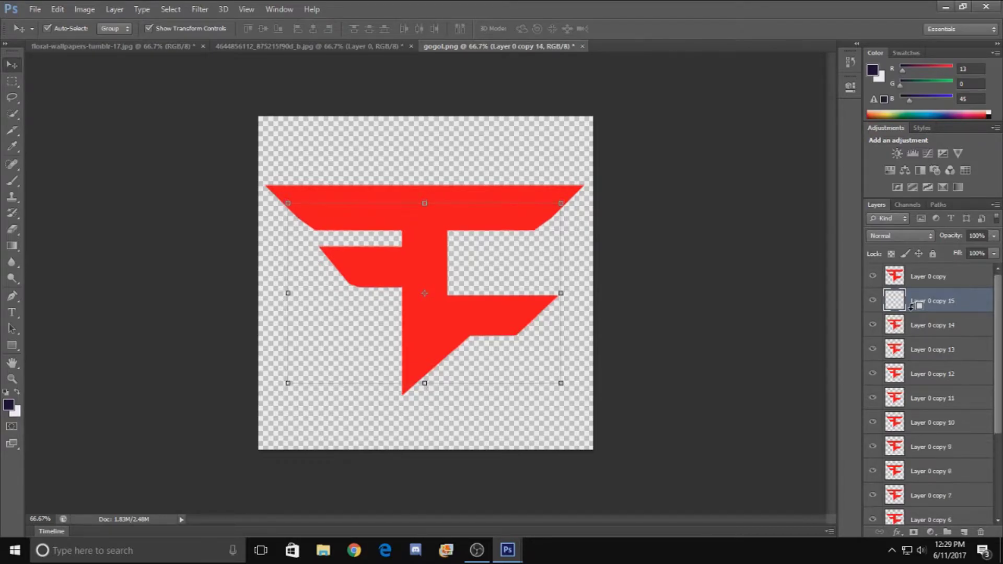
key(ctrl+shift+alt+t)
key(ctrl+shift+alt+t)
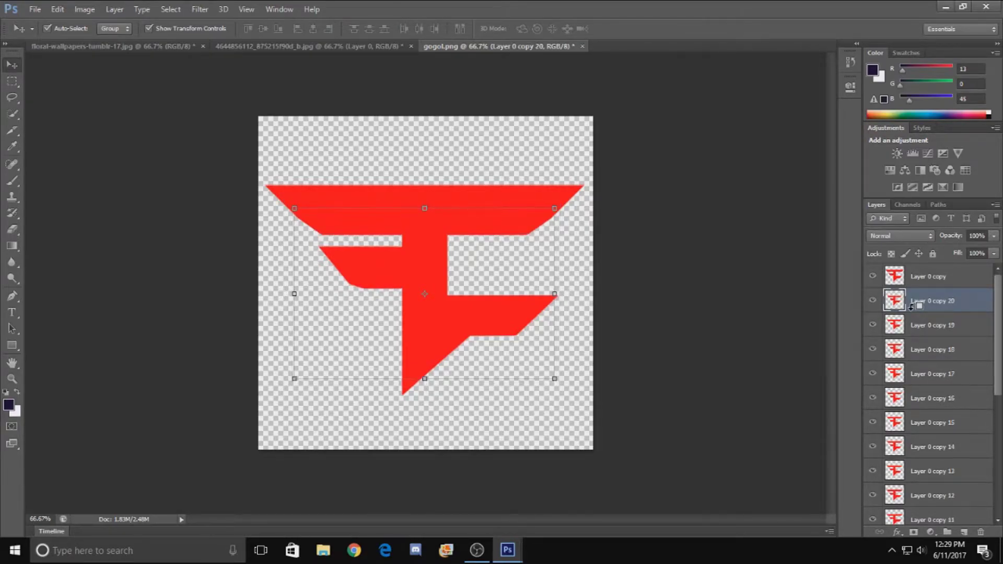
Merge all logo copies down to Layer 0 into a single Layer 0 copy 21.
drag(998, 324, 1000, 441)
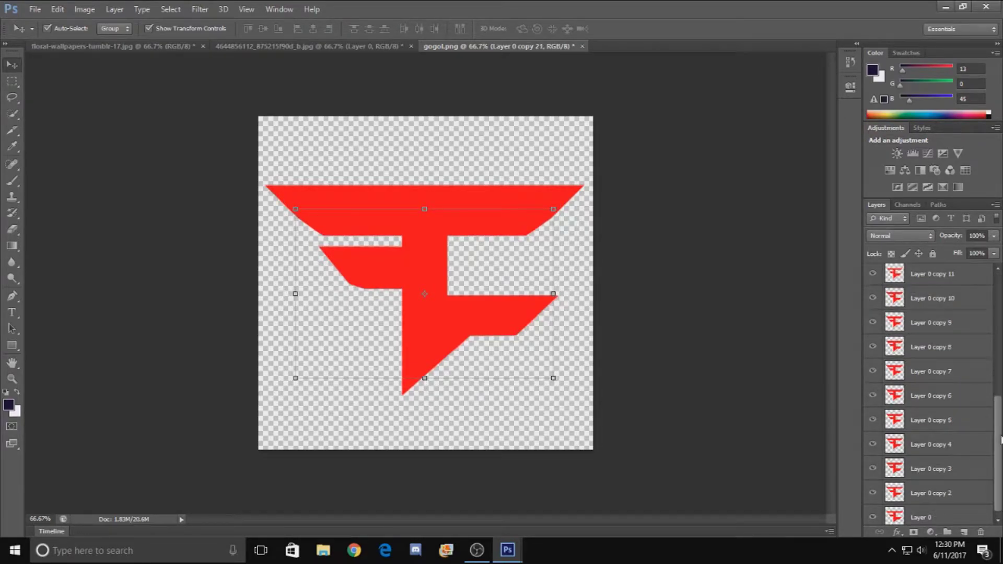
shift+click(967, 509)
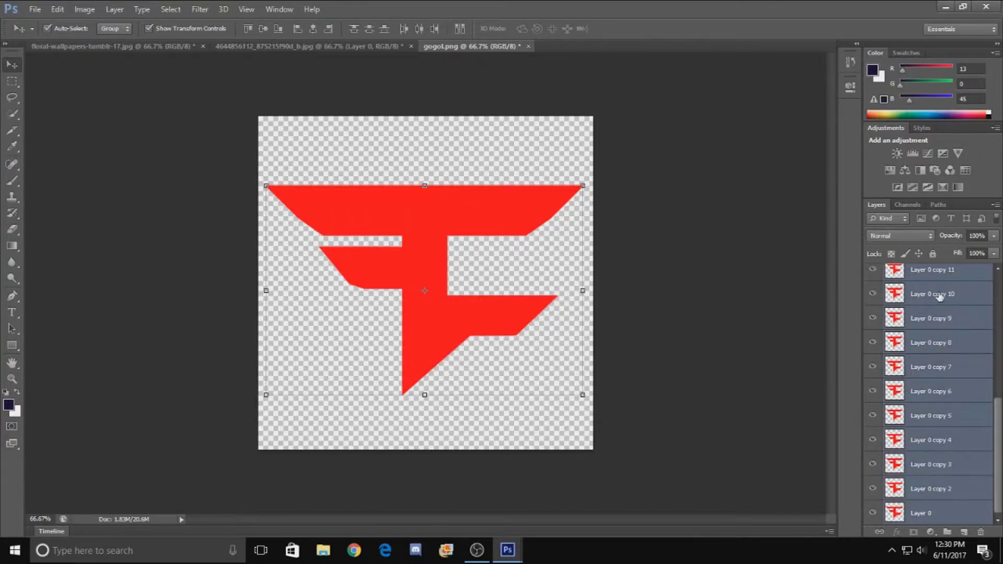
drag(1001, 450, 1001, 318)
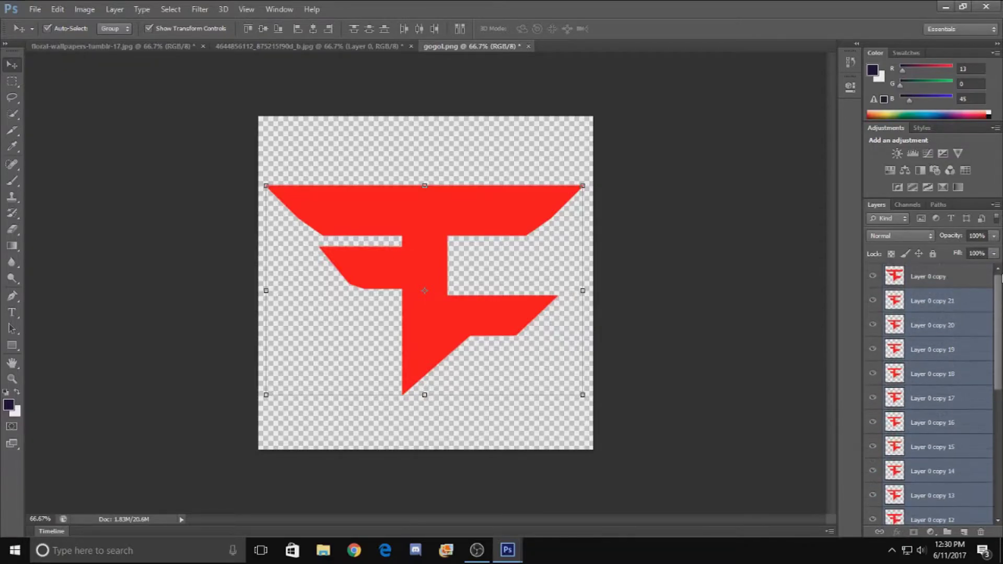
right_click(942, 350)
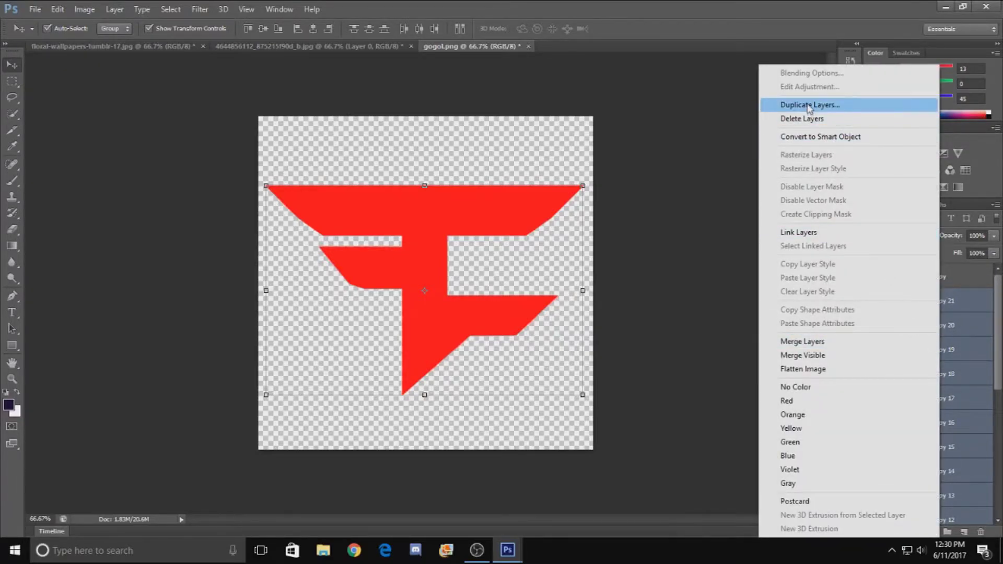
click(804, 342)
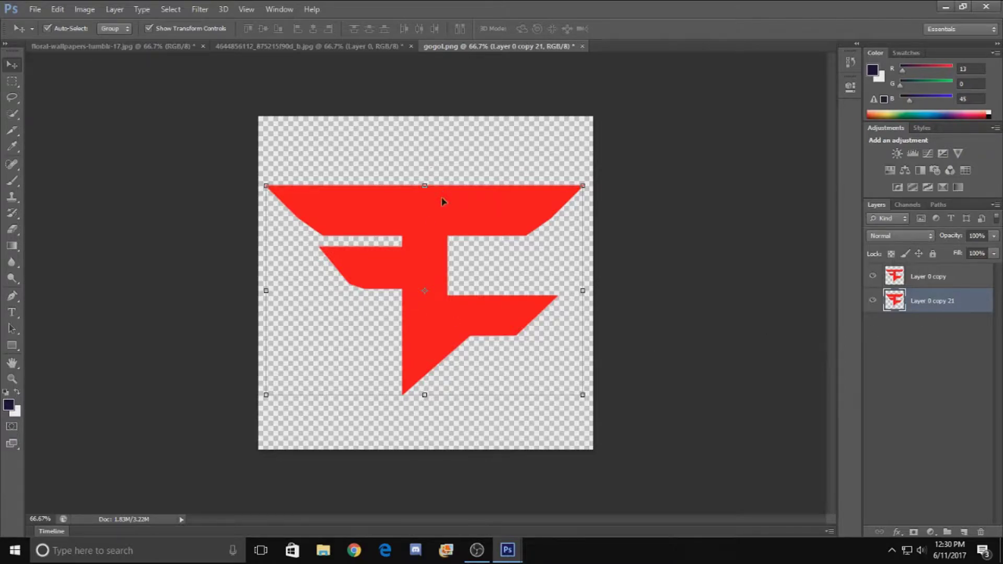
double_click(941, 301)
click(976, 302)
Give Layer 0 copy 21 a white Color Overlay and add a white Layer 1 beneath it.
double_click(976, 302)
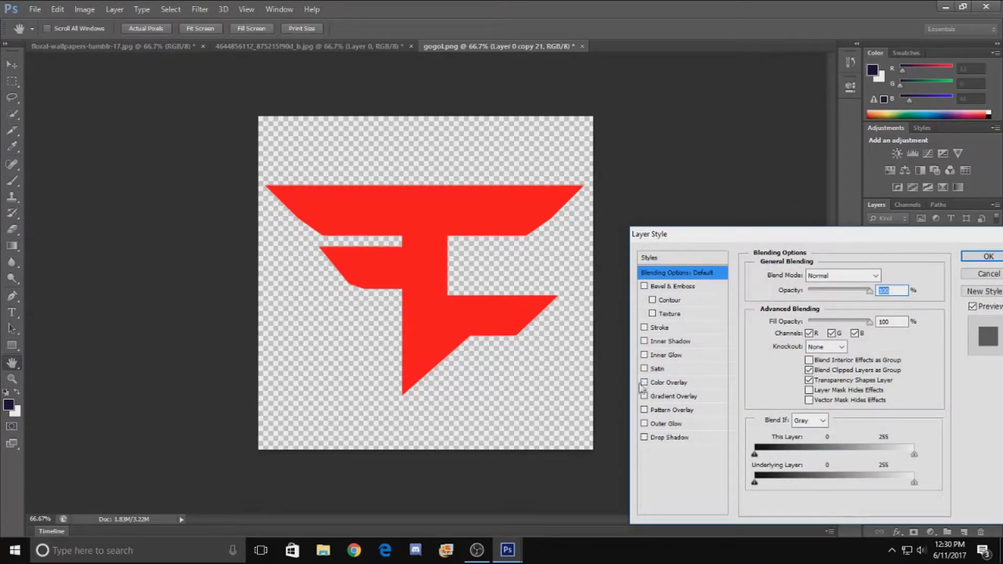
click(645, 383)
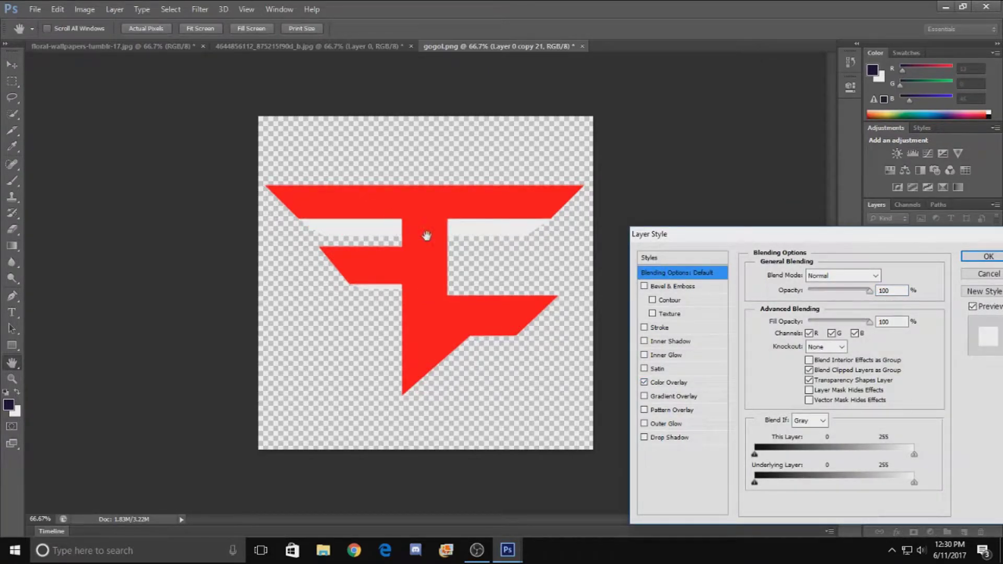
click(687, 384)
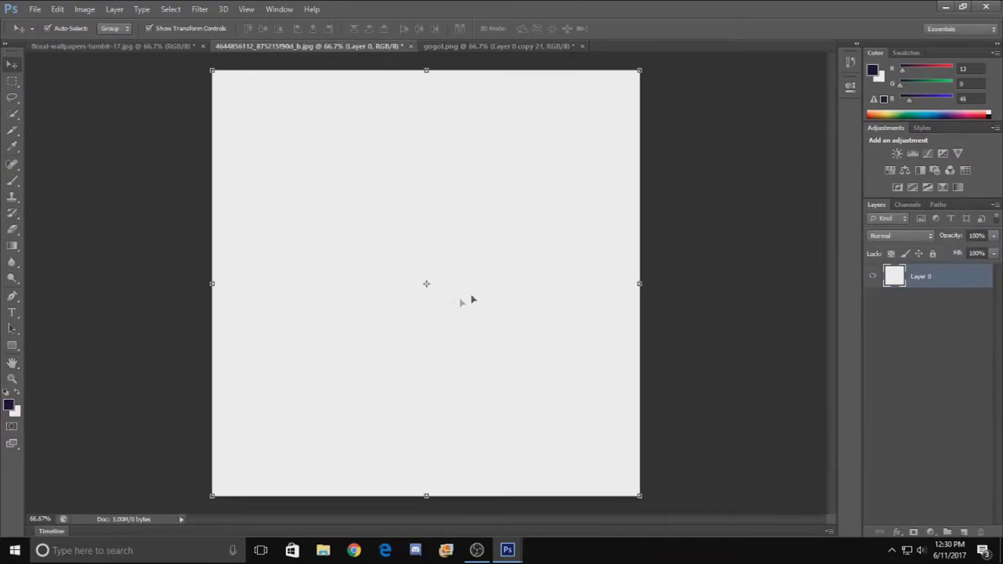
drag(375, 282, 415, 311)
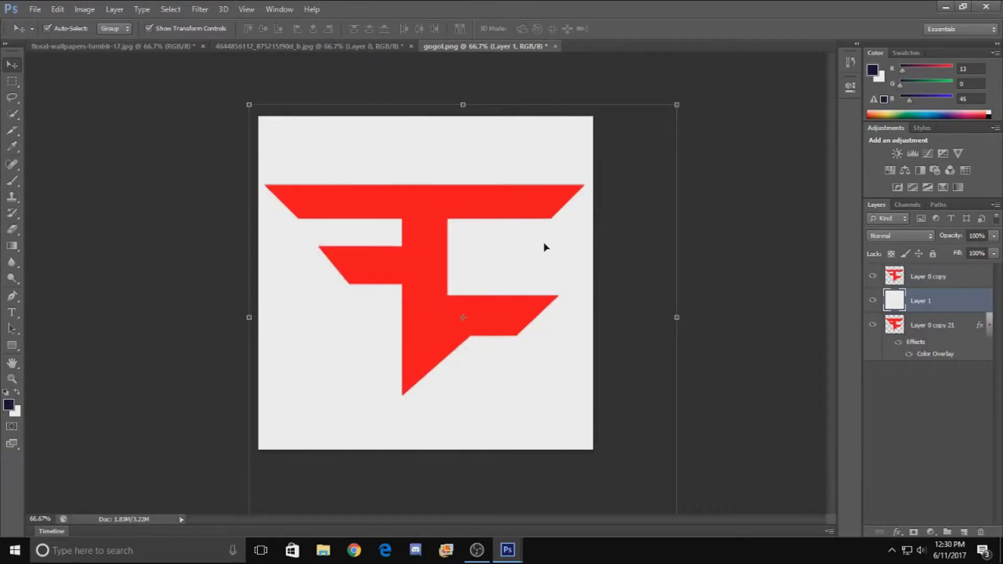
drag(937, 311, 940, 379)
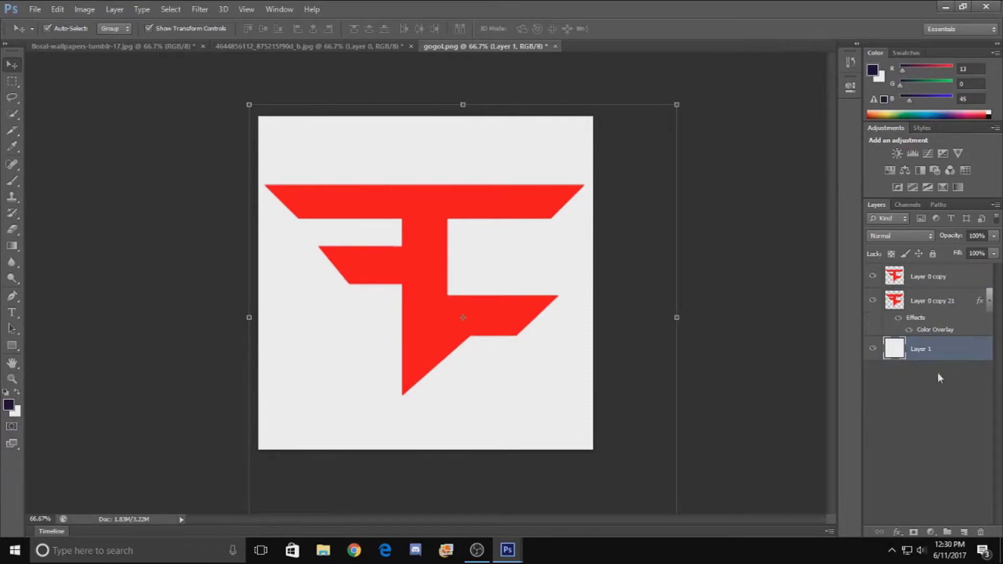
Give Layer 1 a black #000000 Color Overlay, nudge it slightly, and deselect.
double_click(946, 349)
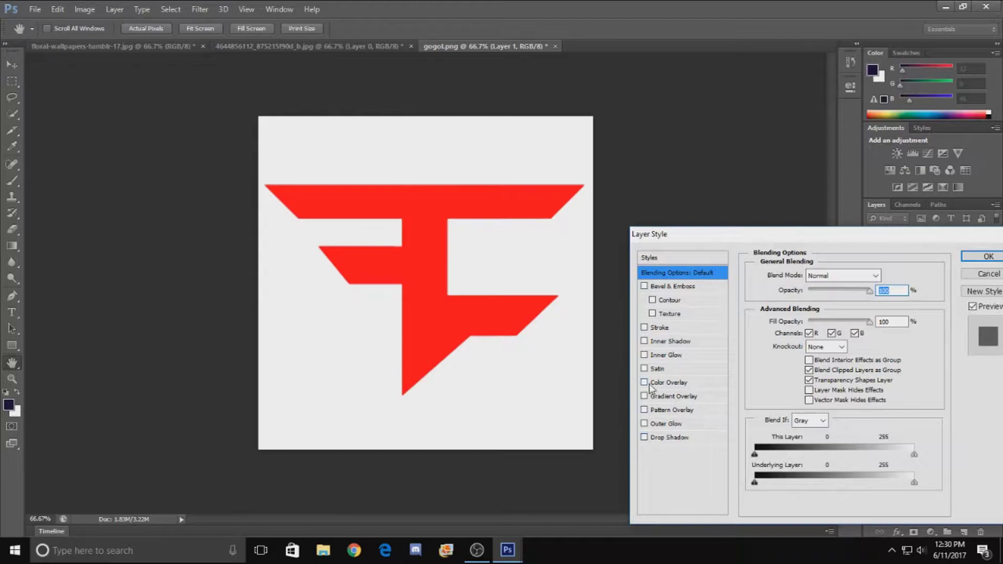
click(645, 382)
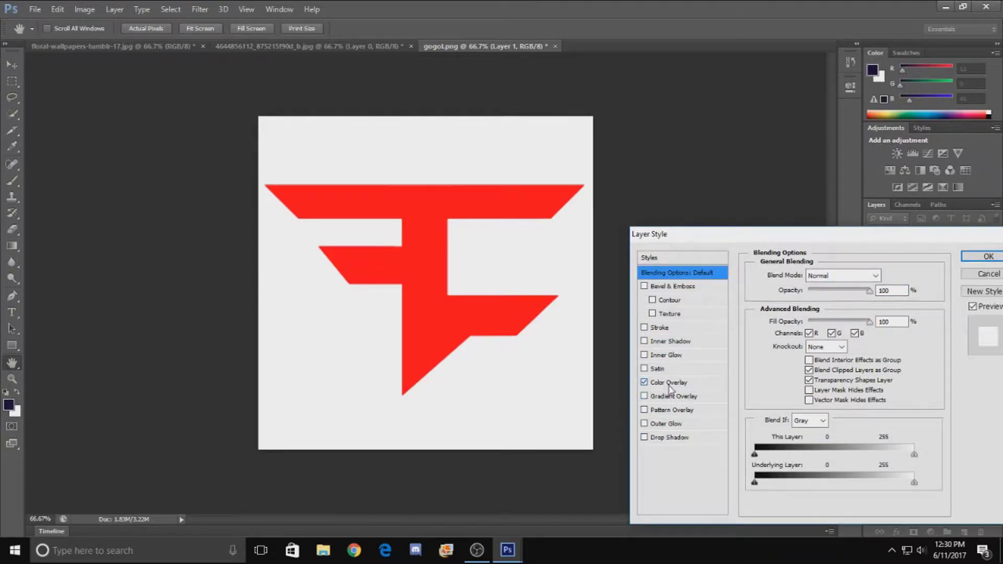
click(670, 385)
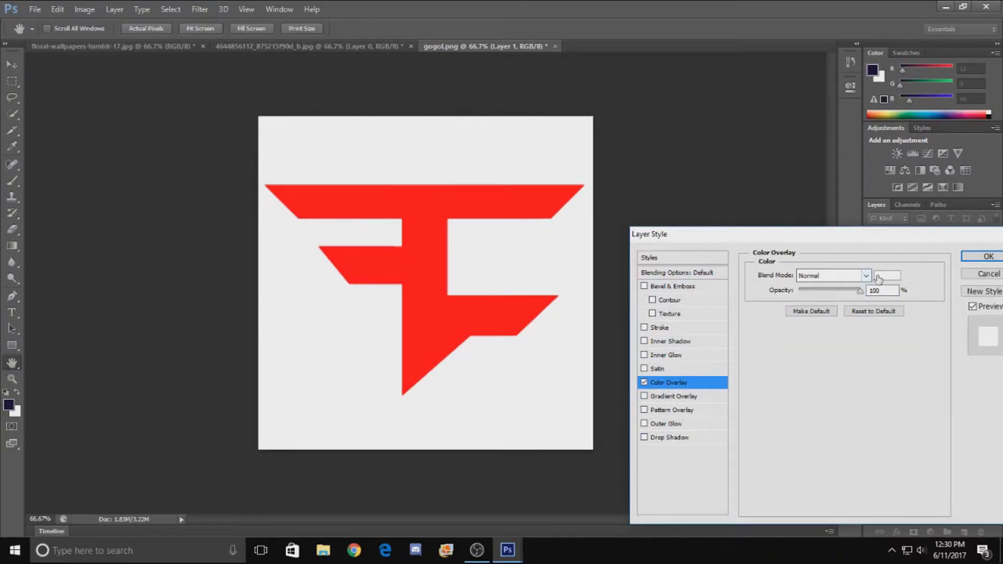
click(889, 277)
click(689, 476)
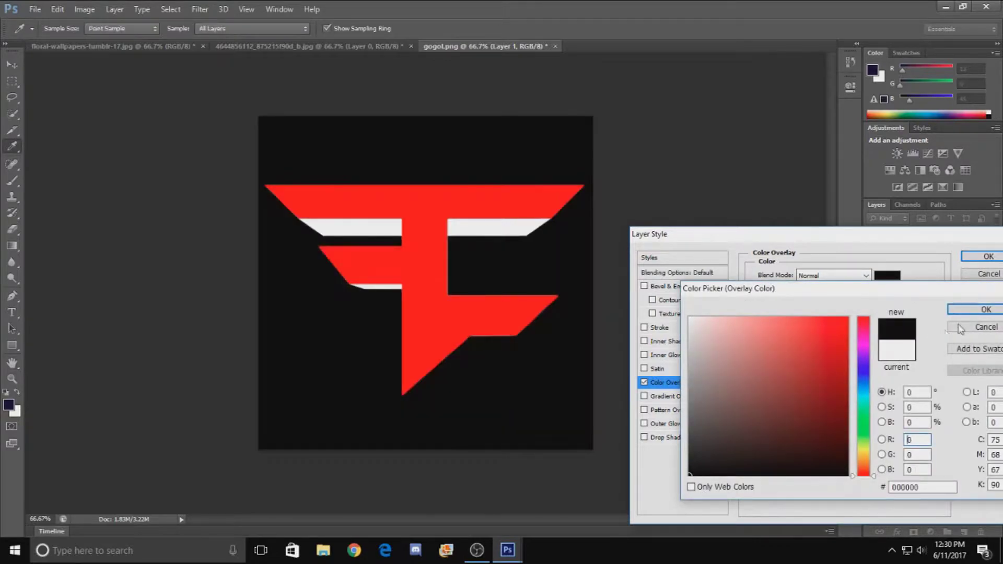
click(980, 311)
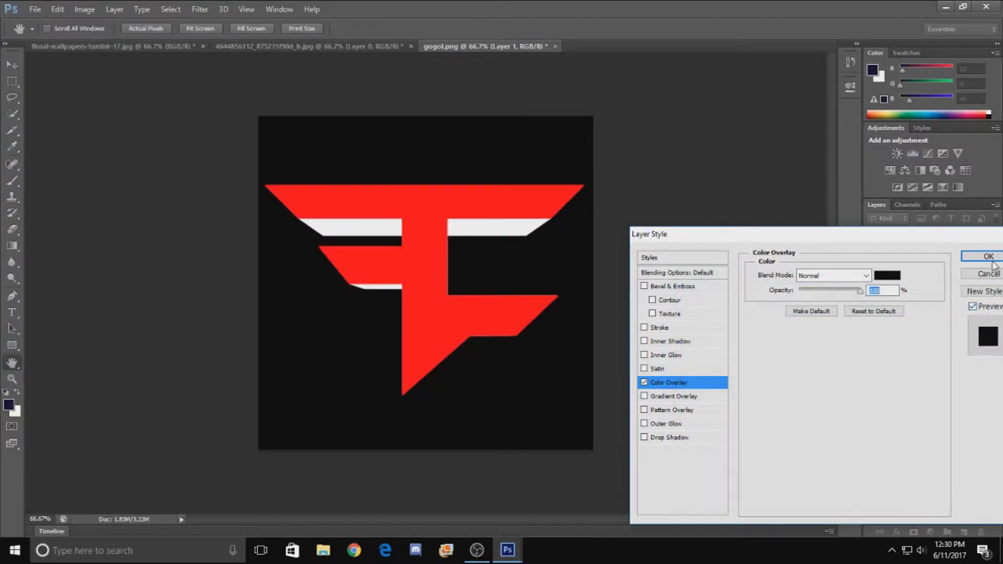
click(989, 256)
key(v)
drag(387, 403, 340, 348)
click(712, 249)
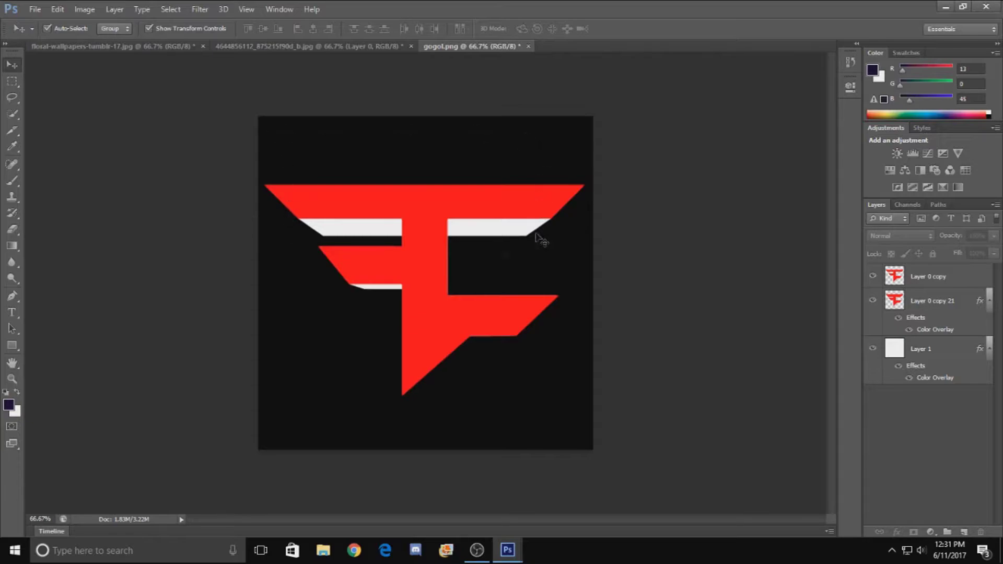
Zoom in closely on the white bar's left tip.
click(12, 379)
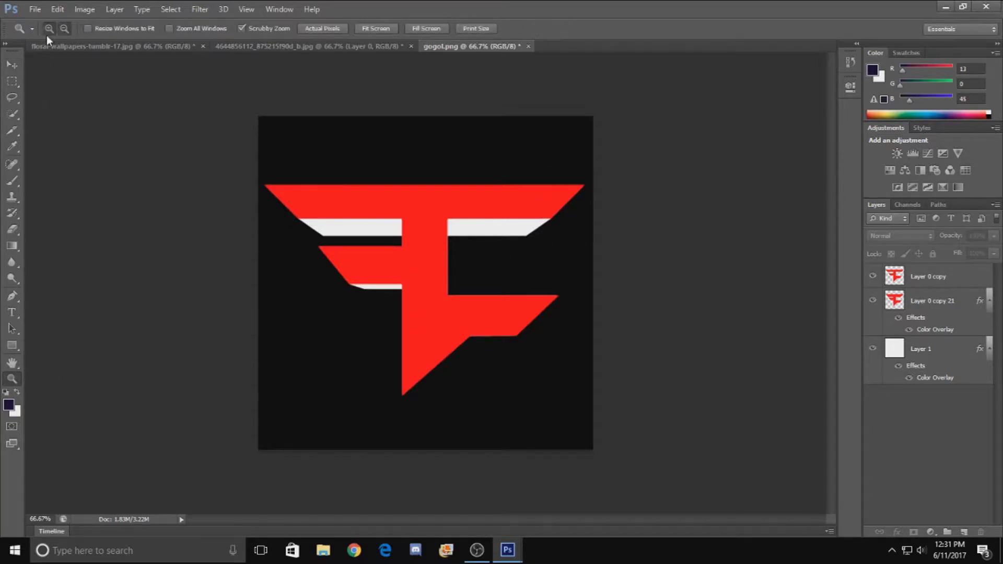
click(304, 234)
click(314, 224)
click(314, 213)
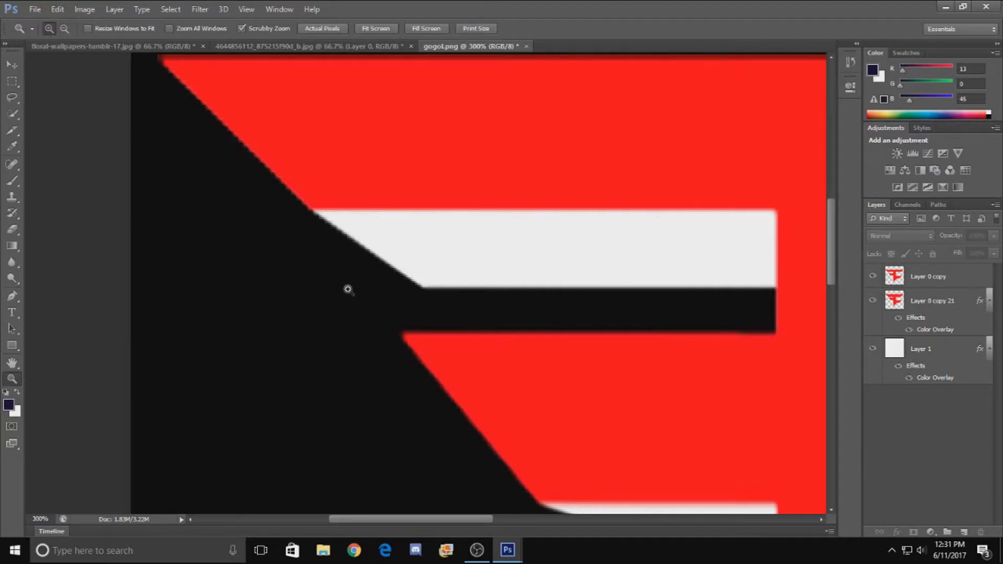
Draw two trial pen wedge shapes along the white bar, then undo both.
click(13, 296)
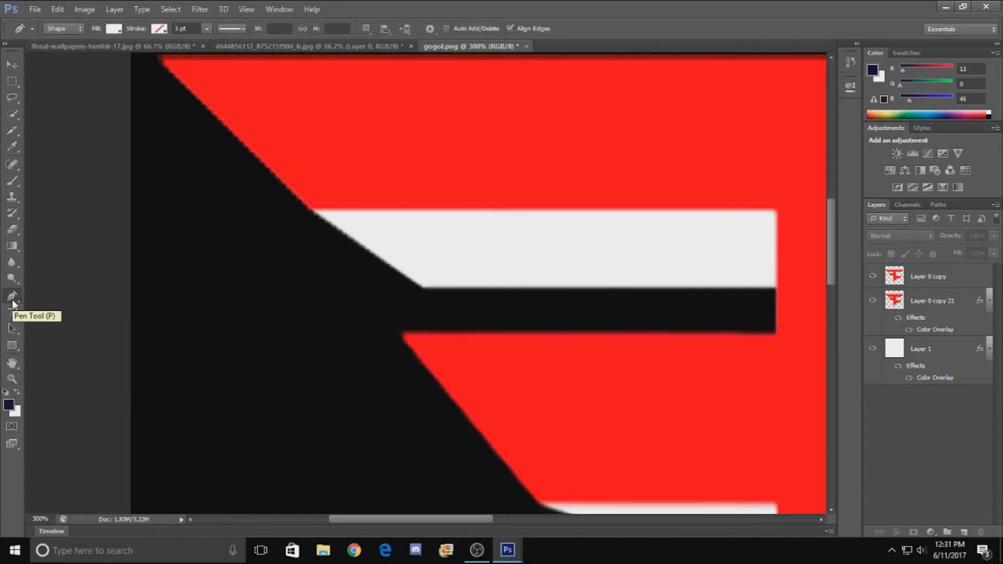
click(113, 29)
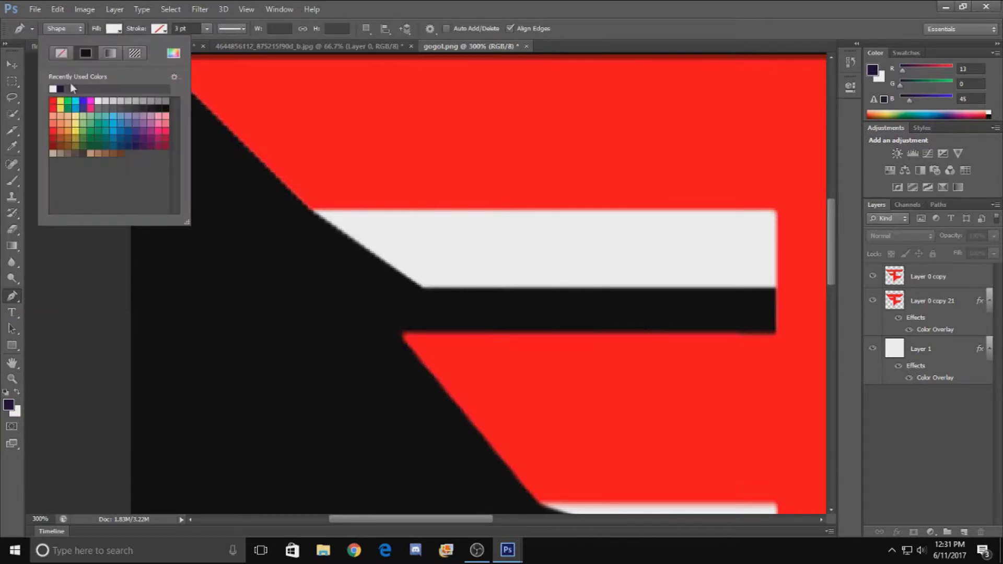
click(315, 214)
drag(421, 288, 421, 268)
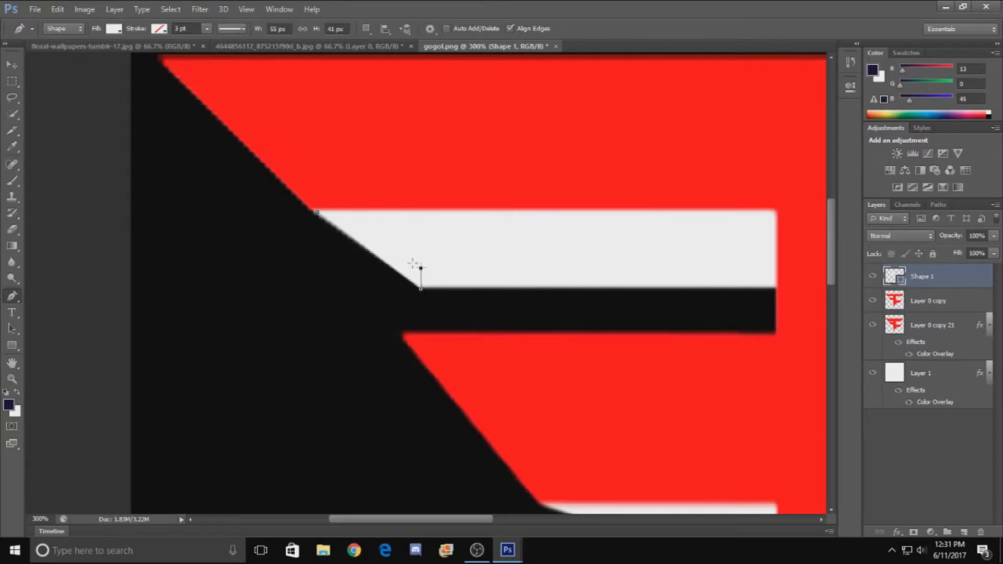
click(336, 214)
key(Return)
click(419, 287)
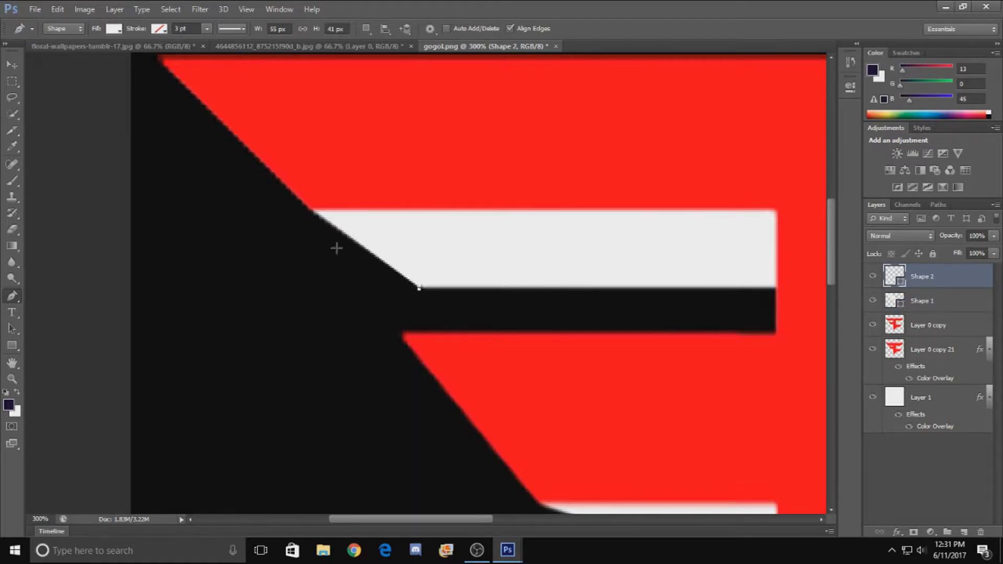
click(314, 211)
click(374, 225)
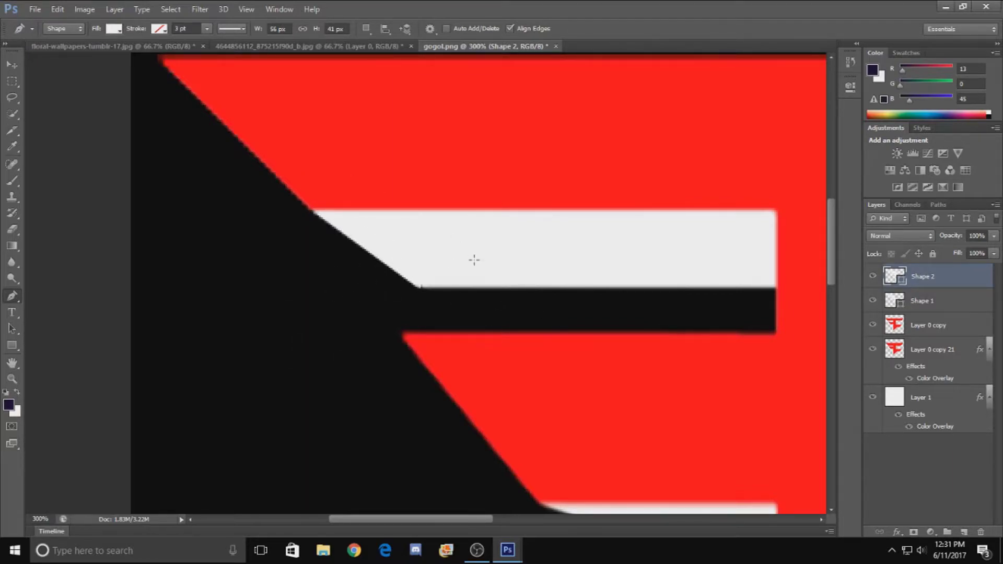
key(ctrl+alt+z)
key(ctrl+alt+z)
key(ctrl+alt+z)
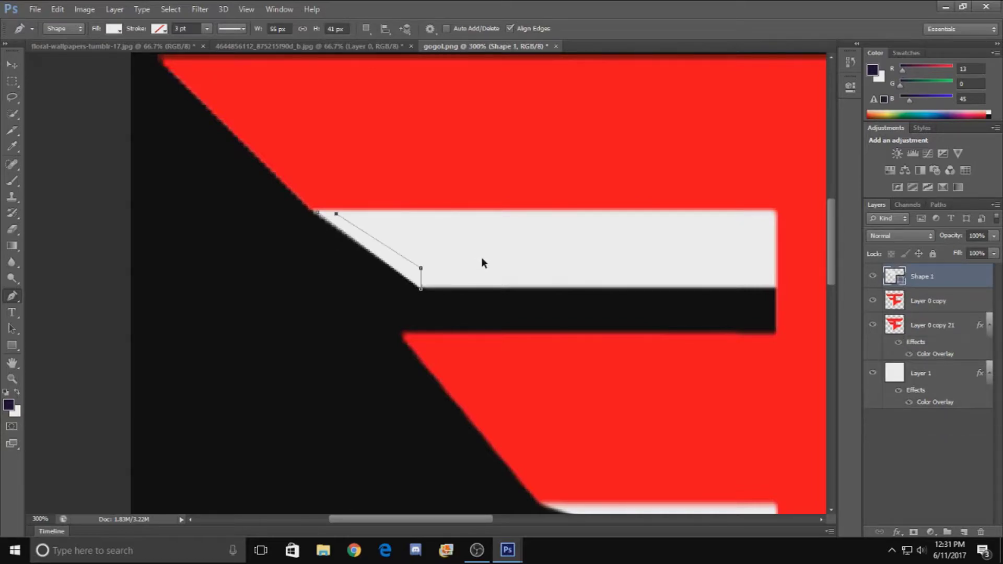
key(ctrl+alt+z)
key(ctrl+alt+z)
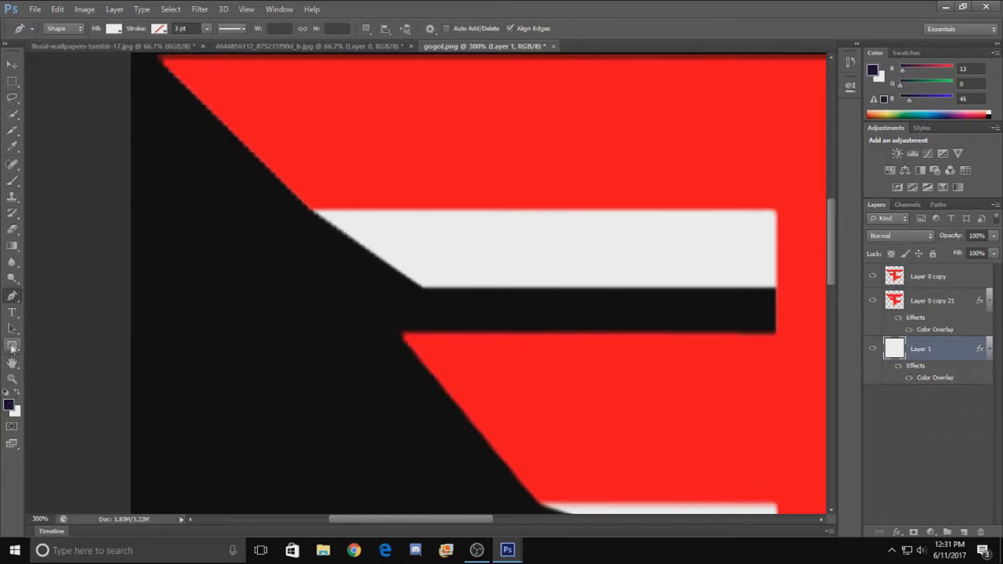
Zoom back out to see more of the logo.
click(11, 378)
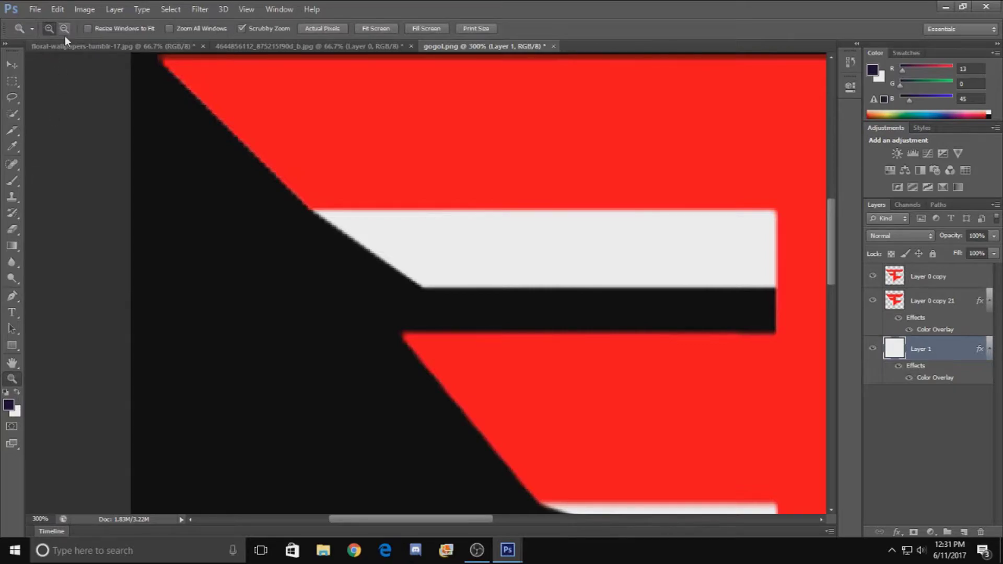
alt+click(676, 254)
alt+click(731, 282)
Fit the canvas in view and draw a two-point pen shape on the upper white bar.
alt+click(767, 294)
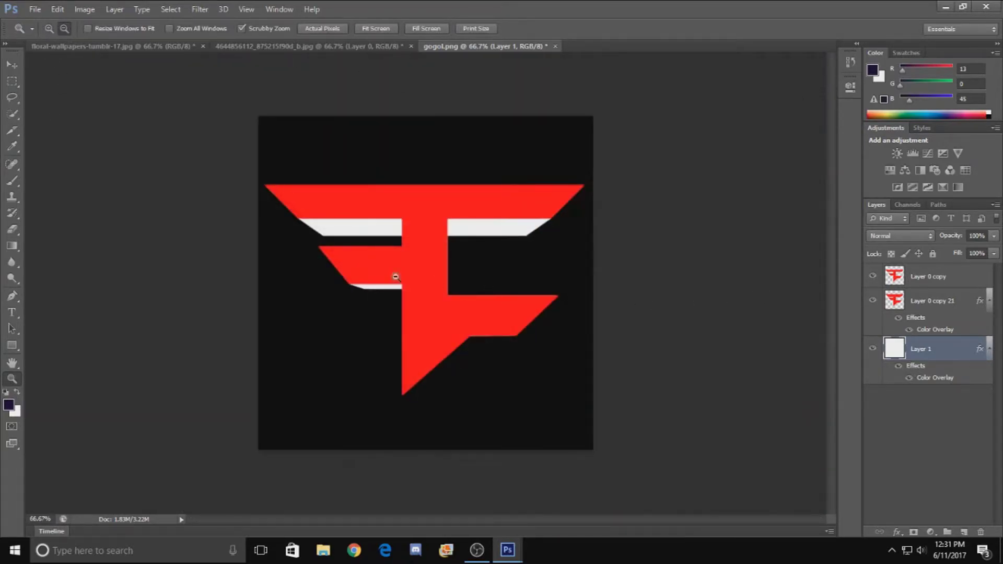
key(v)
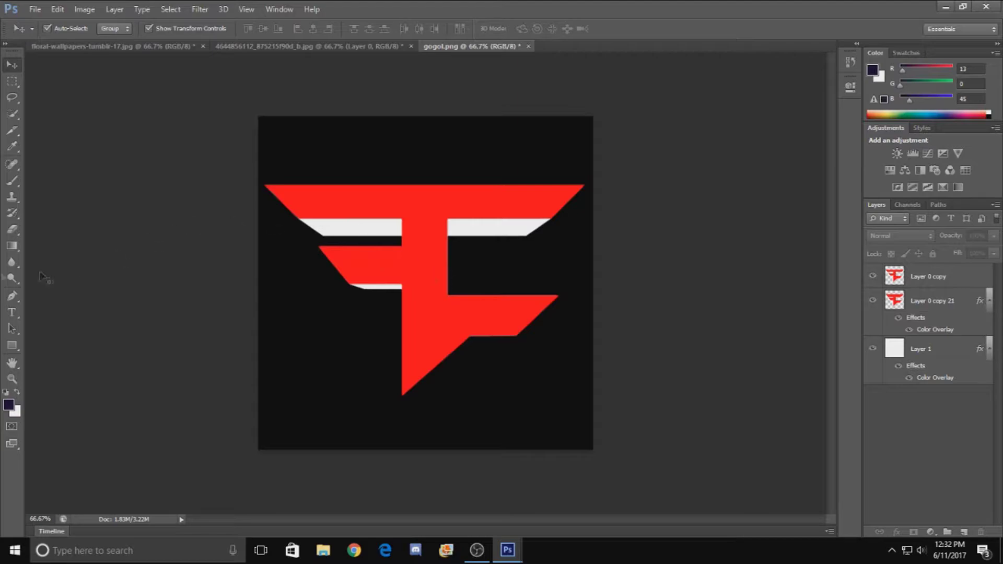
click(10, 297)
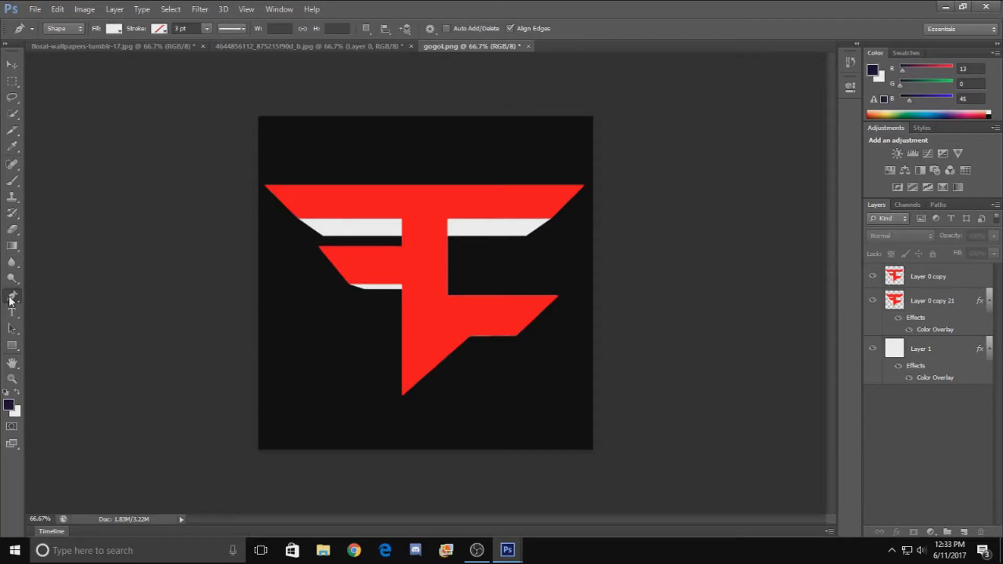
click(327, 225)
click(357, 225)
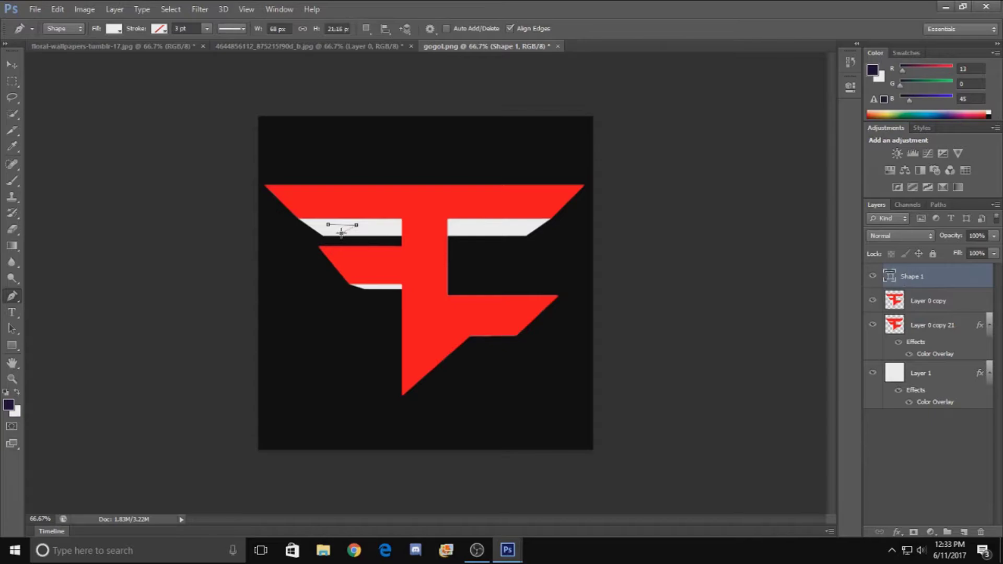
Move Shape 1 below Layer 0 copy 21 and select both layers.
click(11, 64)
click(408, 229)
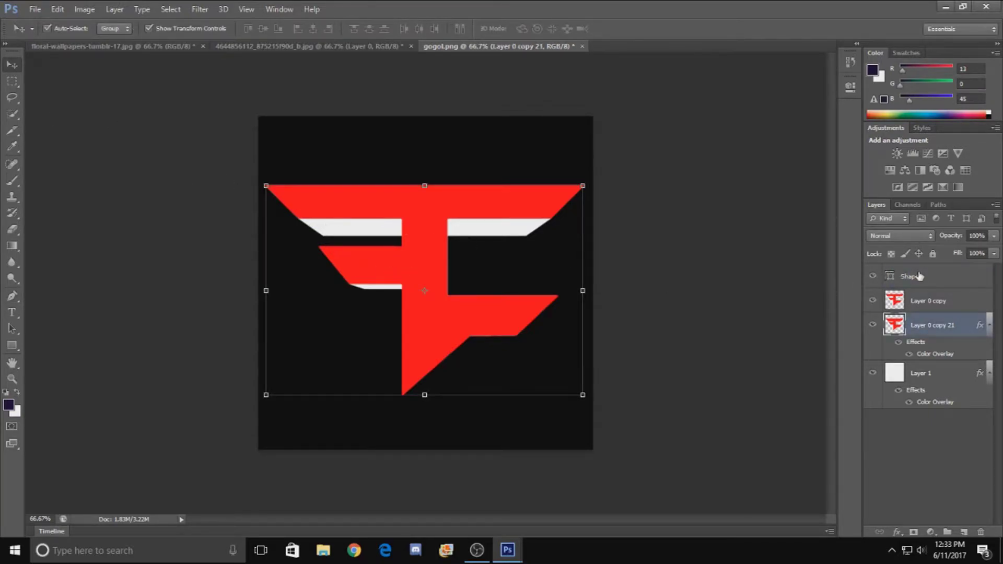
click(922, 276)
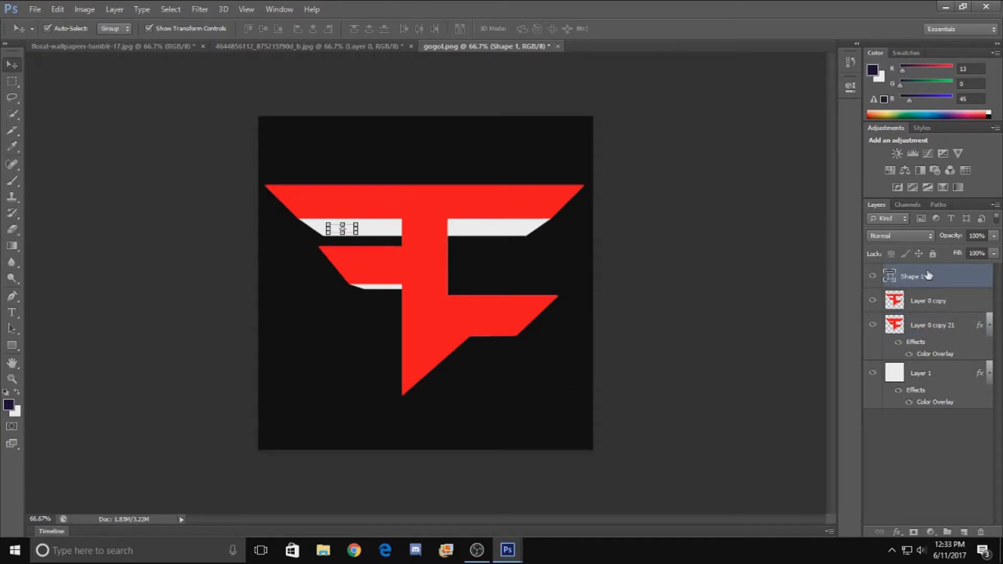
drag(933, 276, 942, 358)
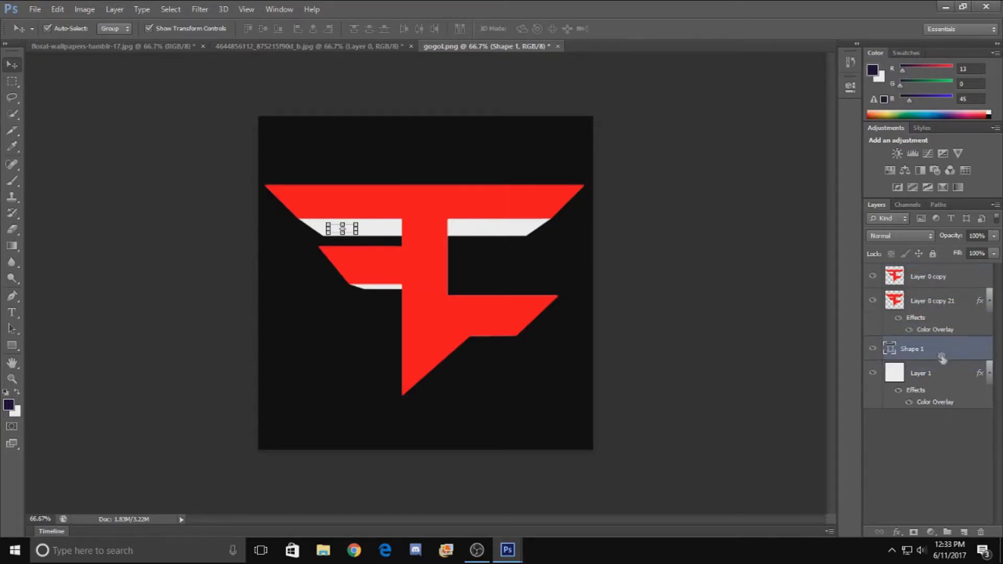
ctrl+click(953, 298)
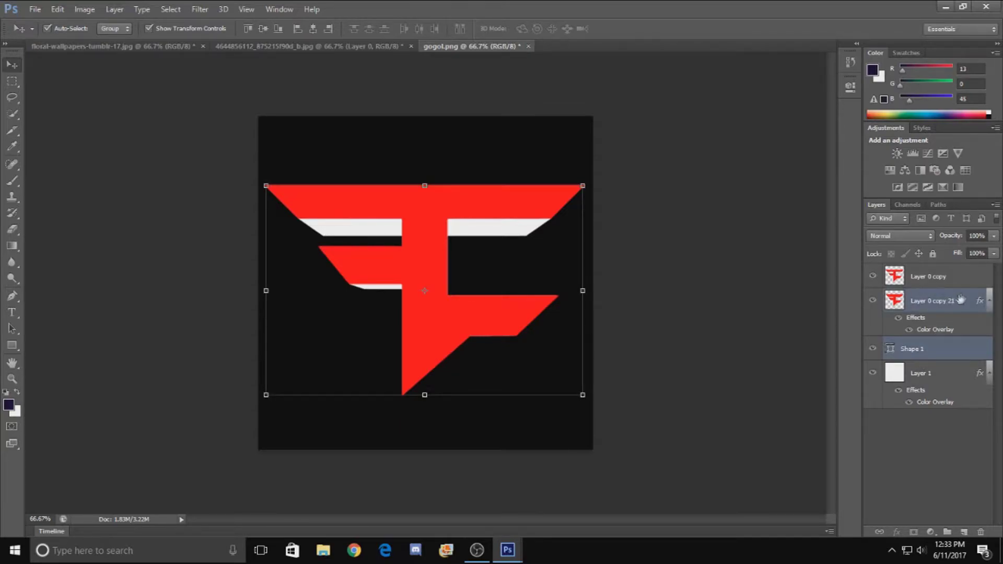
Merge Shape 1 into Layer 0 copy 21.
right_click(960, 299)
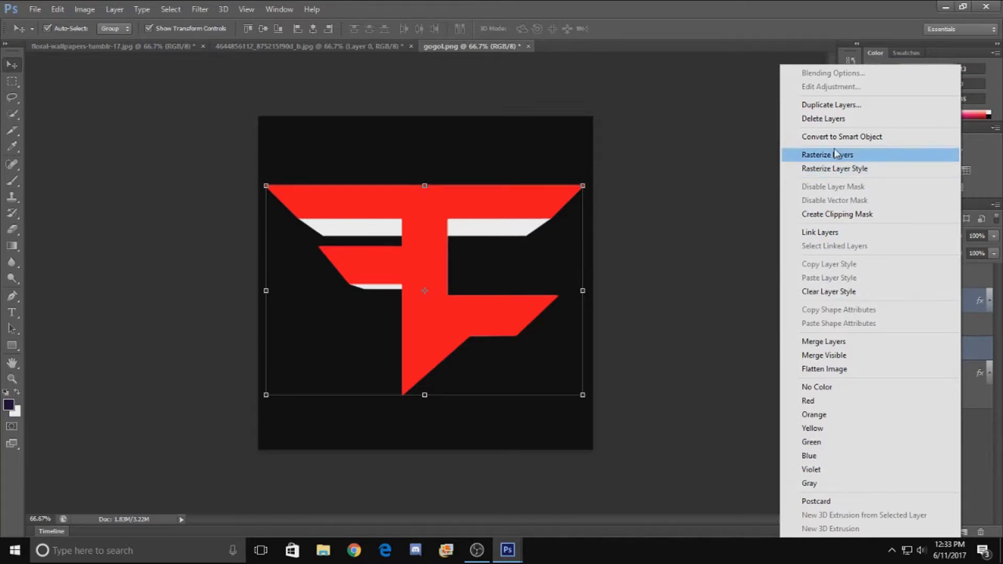
click(822, 342)
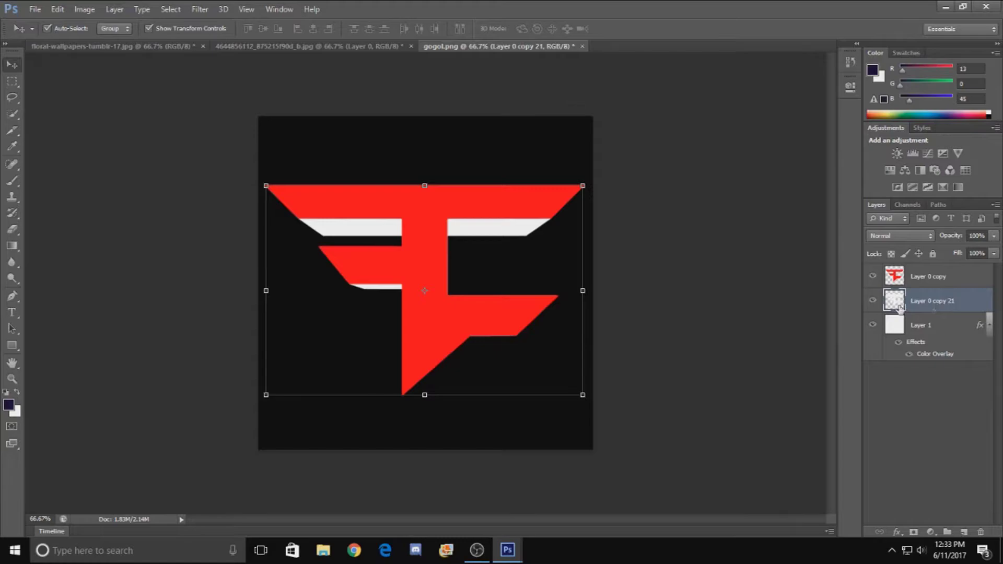
double_click(964, 303)
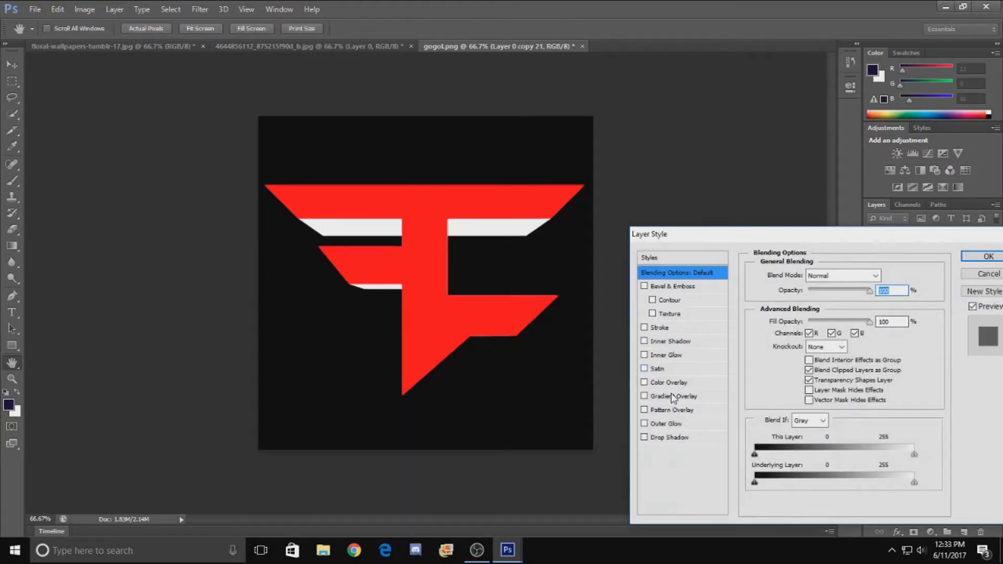
Add a non-reversed linear grey Gradient Overlay at -160° to the extrusion bars.
click(657, 399)
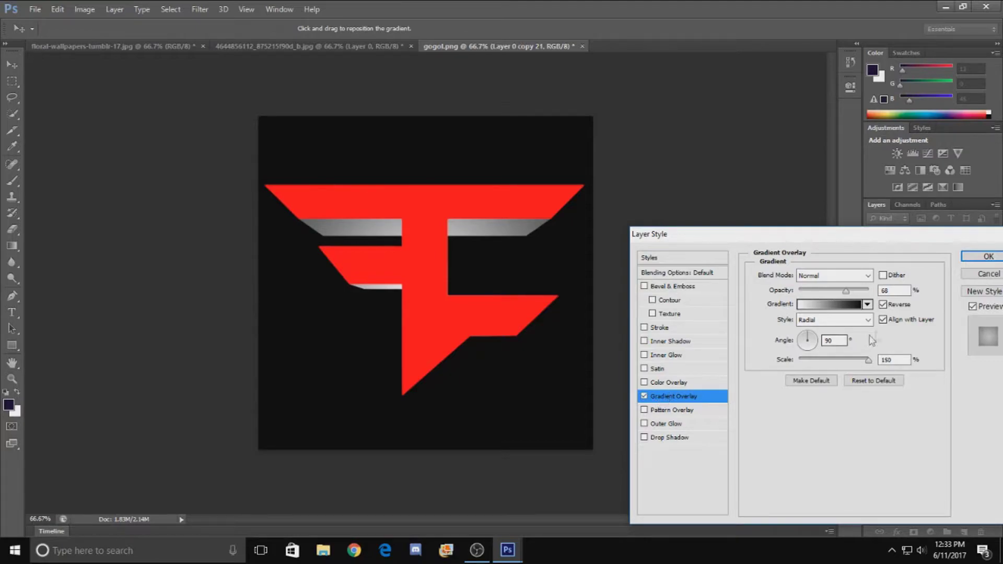
click(883, 305)
click(813, 320)
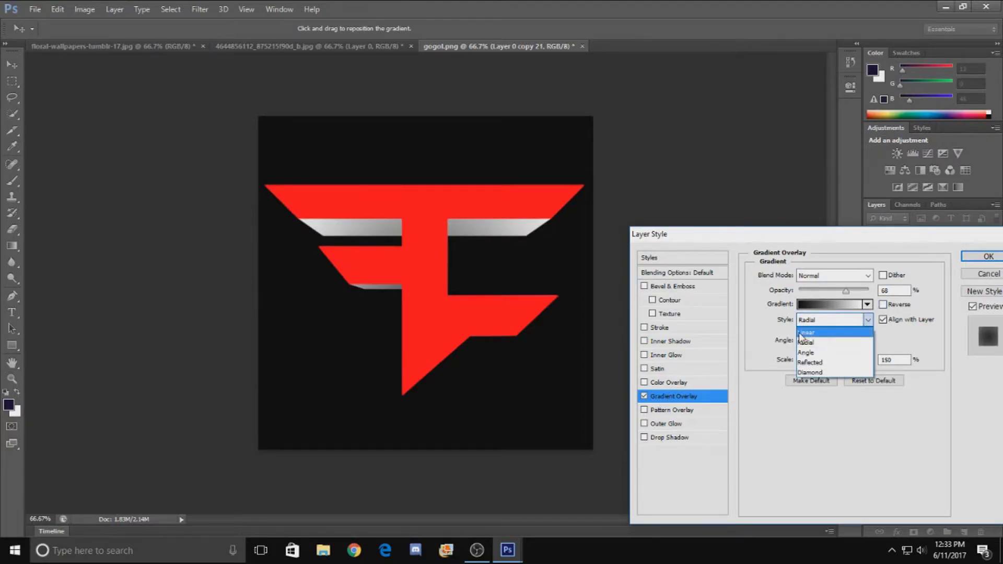
click(804, 333)
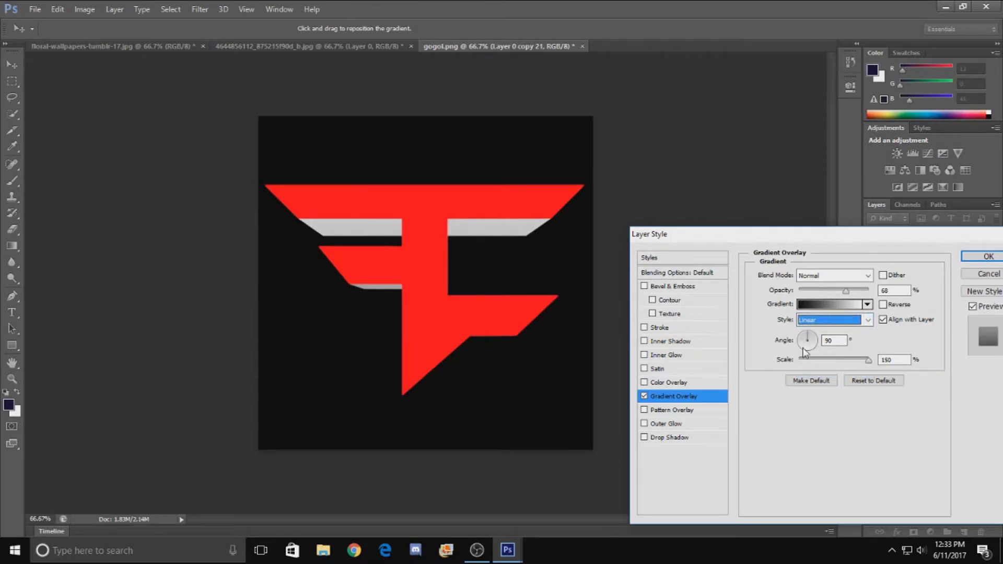
click(807, 351)
drag(807, 351, 795, 345)
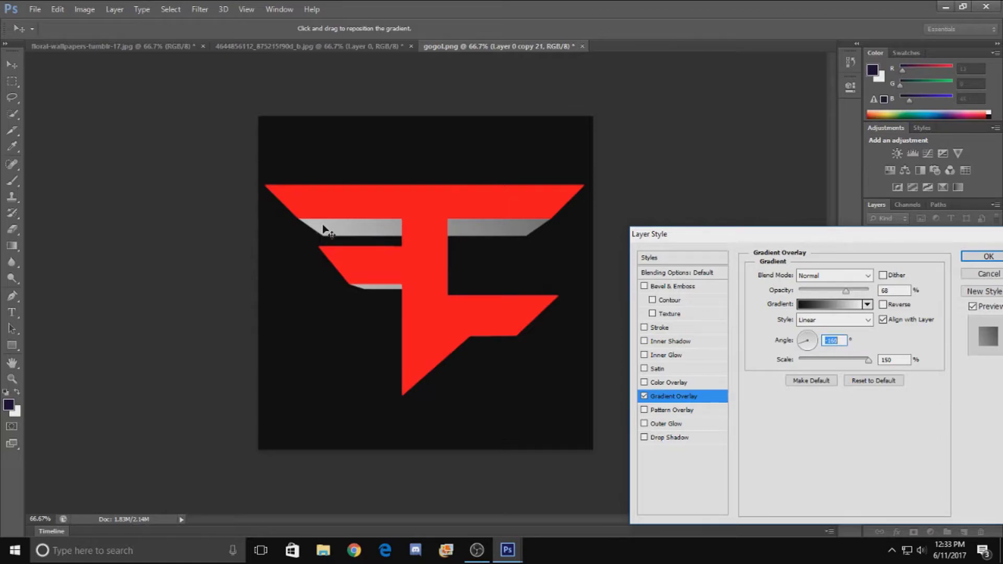
click(993, 257)
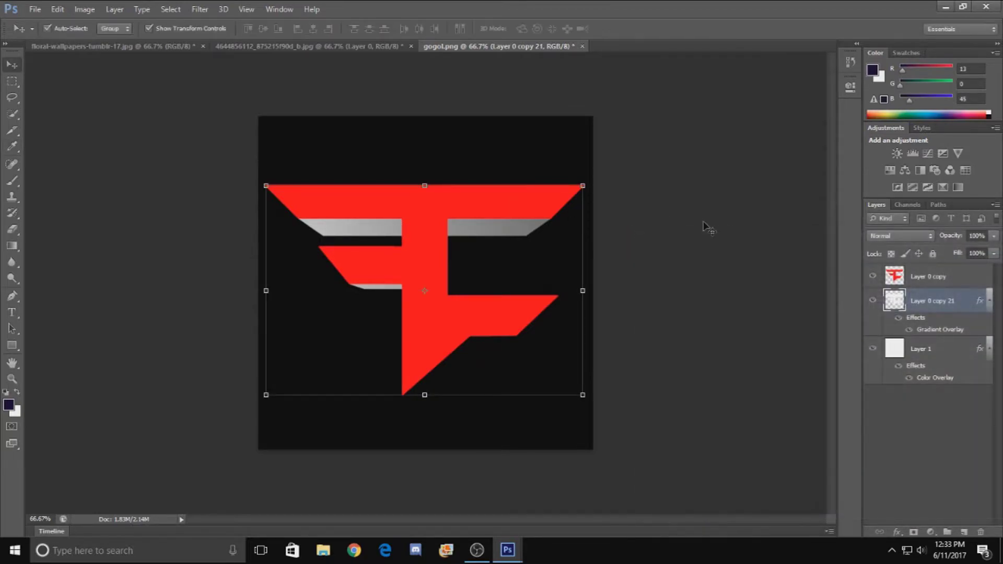
click(707, 226)
Drag the floral photo into gogol.png as Layer 2 and scale it to 77.73% over the logo.
click(86, 45)
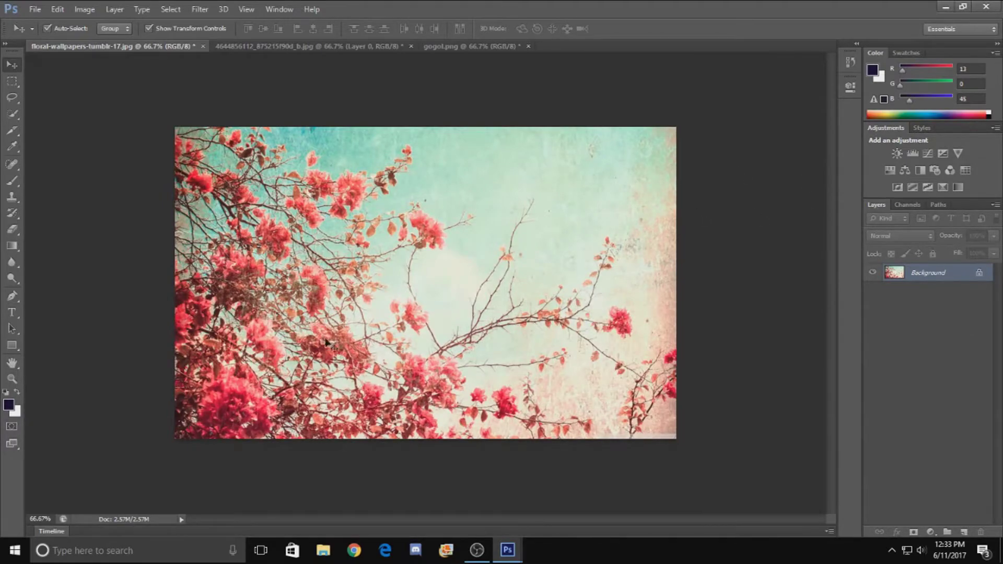
drag(246, 350, 303, 294)
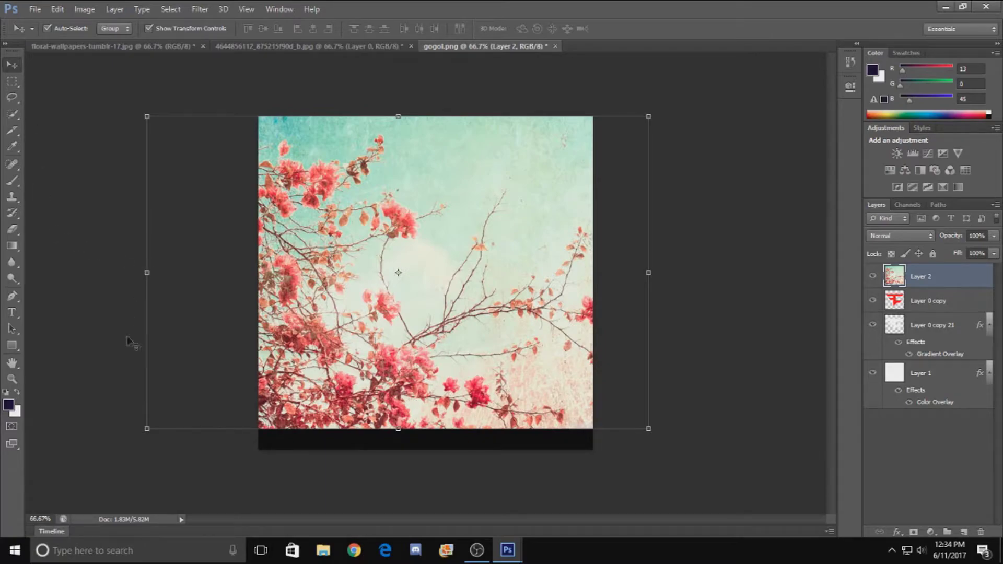
drag(144, 421, 281, 393)
drag(366, 275, 366, 327)
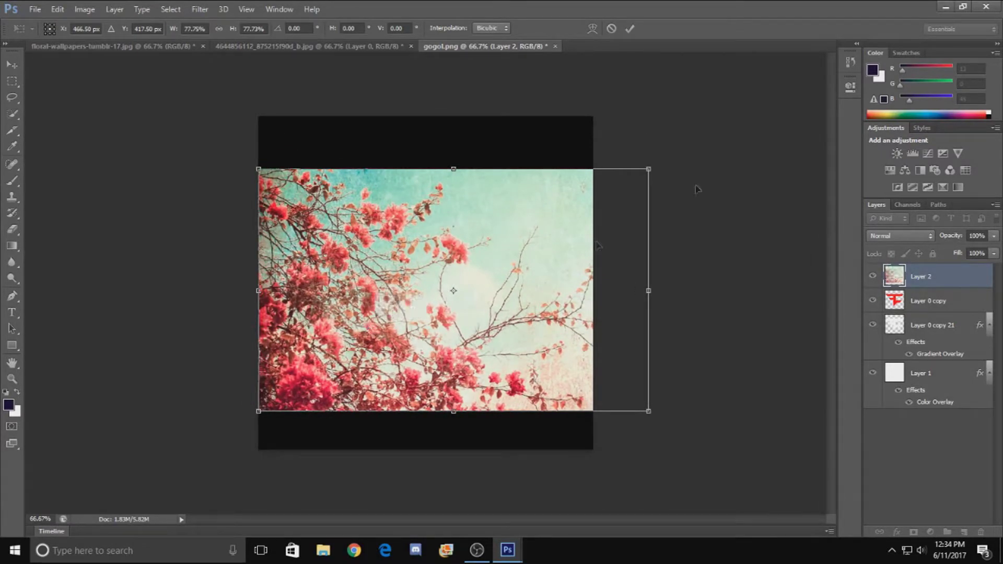
click(629, 29)
click(636, 121)
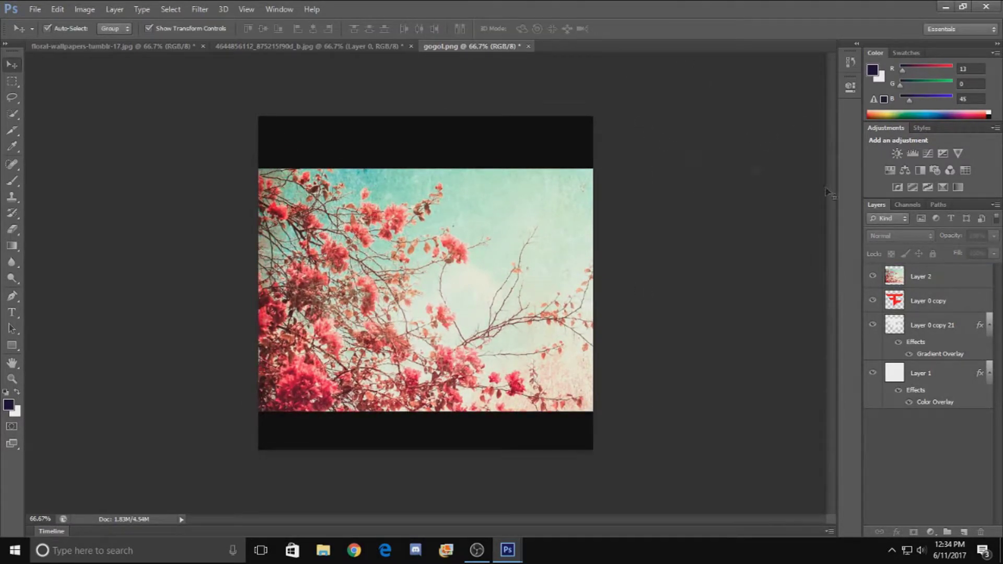
click(943, 272)
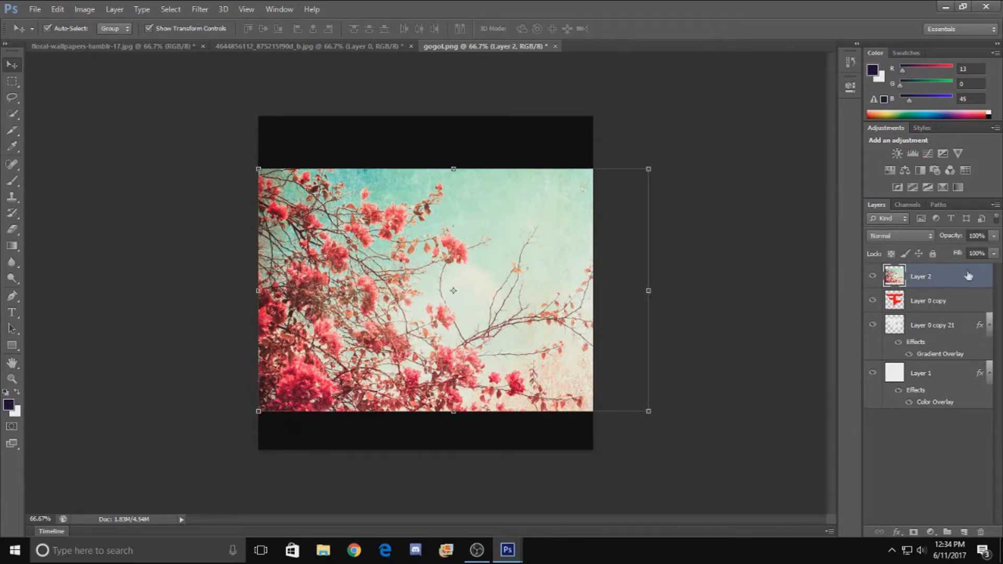
Clip the floral photo to the F logo and move it, then undo both changes.
click(114, 9)
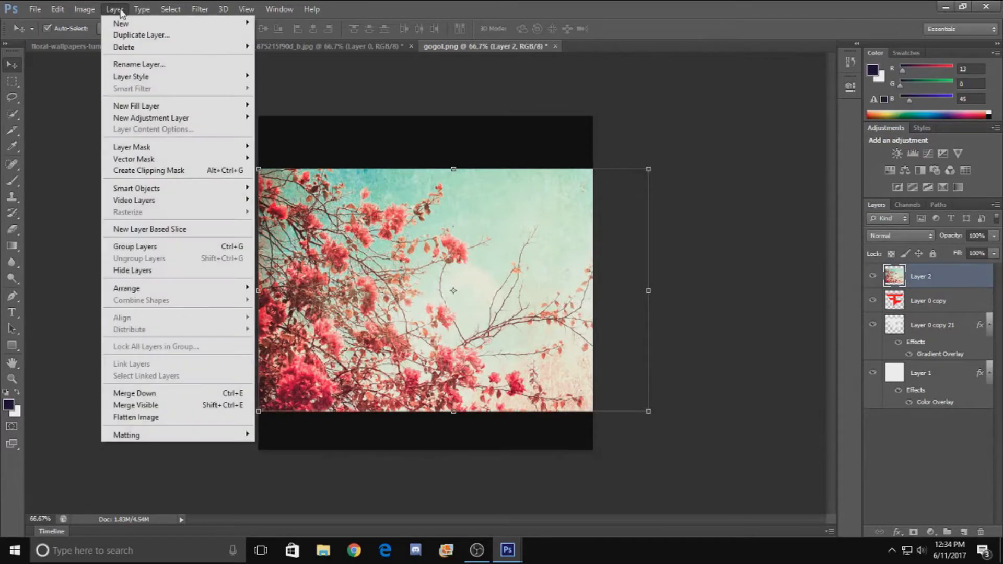
click(139, 169)
drag(416, 261, 399, 221)
key(ctrl+alt+z)
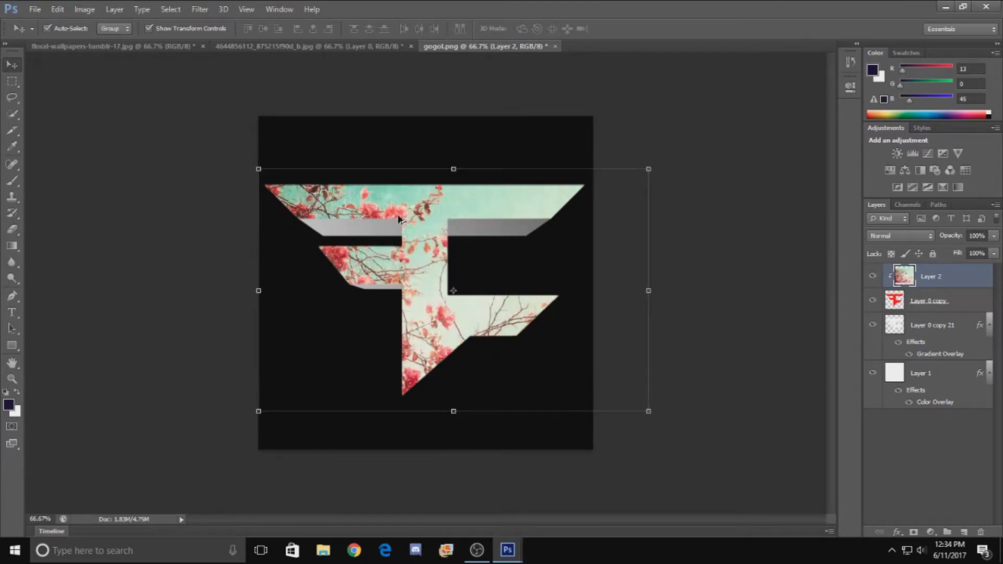
key(ctrl+alt+z)
Shift the unclipped floral photo up and to the right, then reselect Layer 2.
drag(356, 276, 370, 259)
key(ctrl+t)
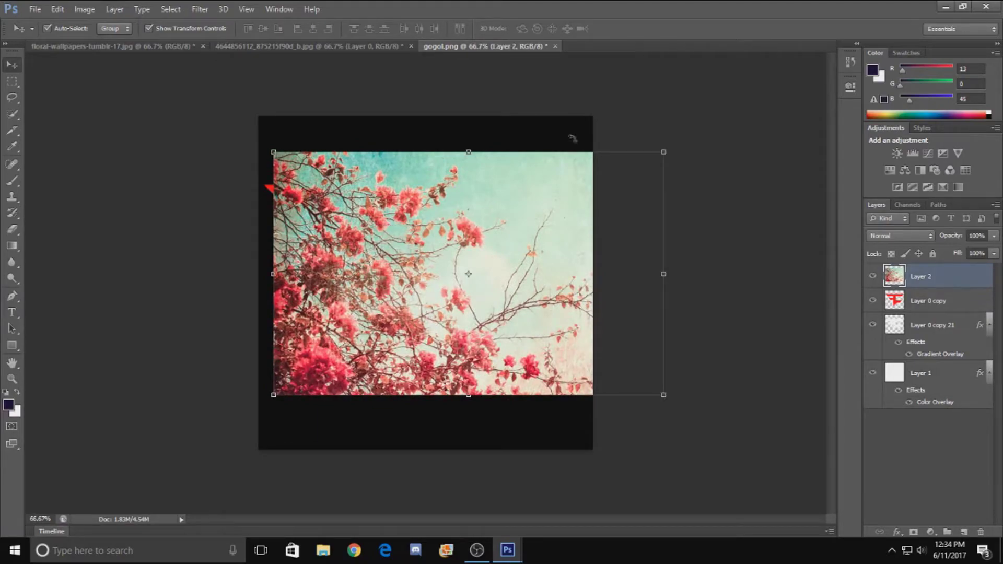
click(195, 63)
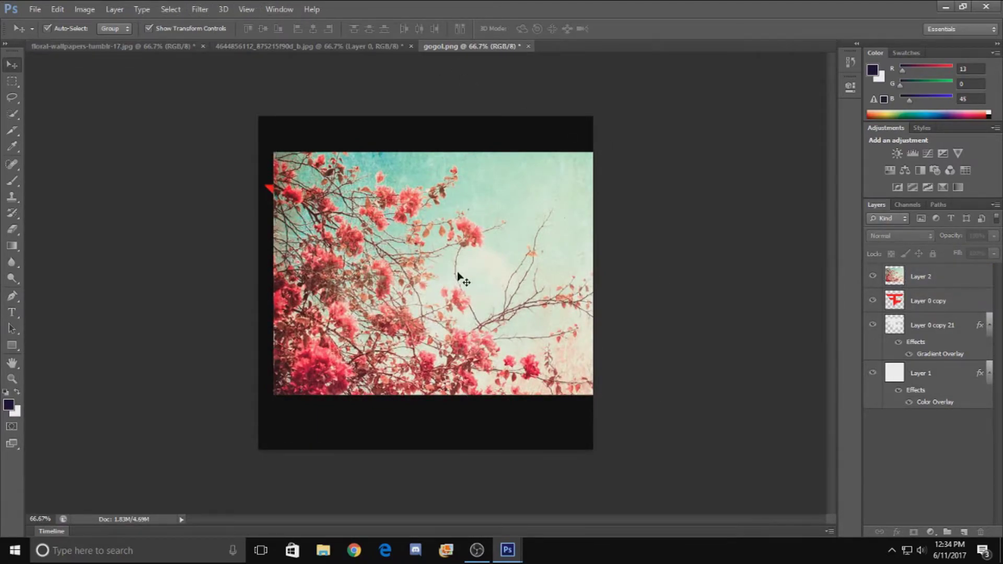
click(920, 279)
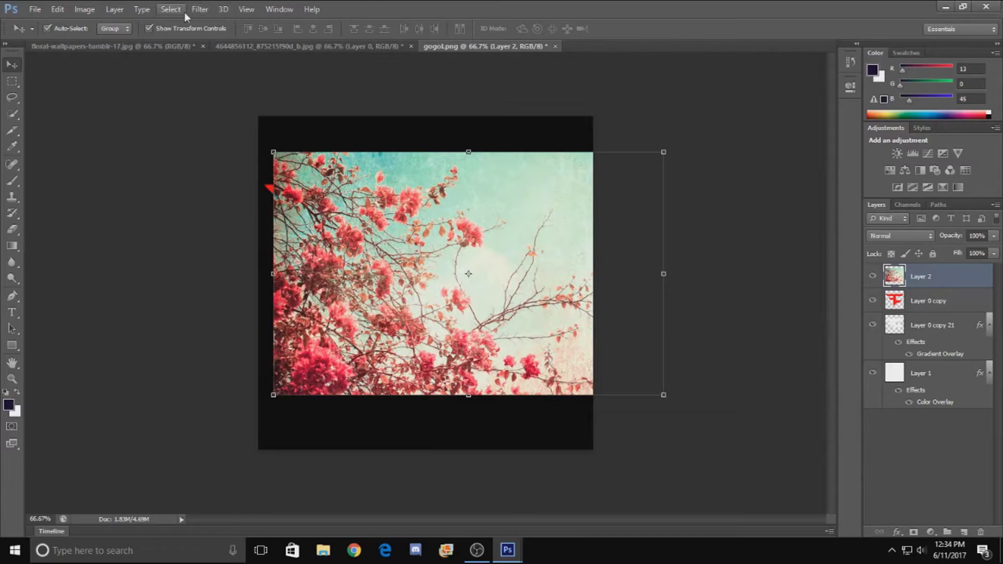
Apply the Wave distortion filter to the floral photo and nudge it slightly left.
click(200, 9)
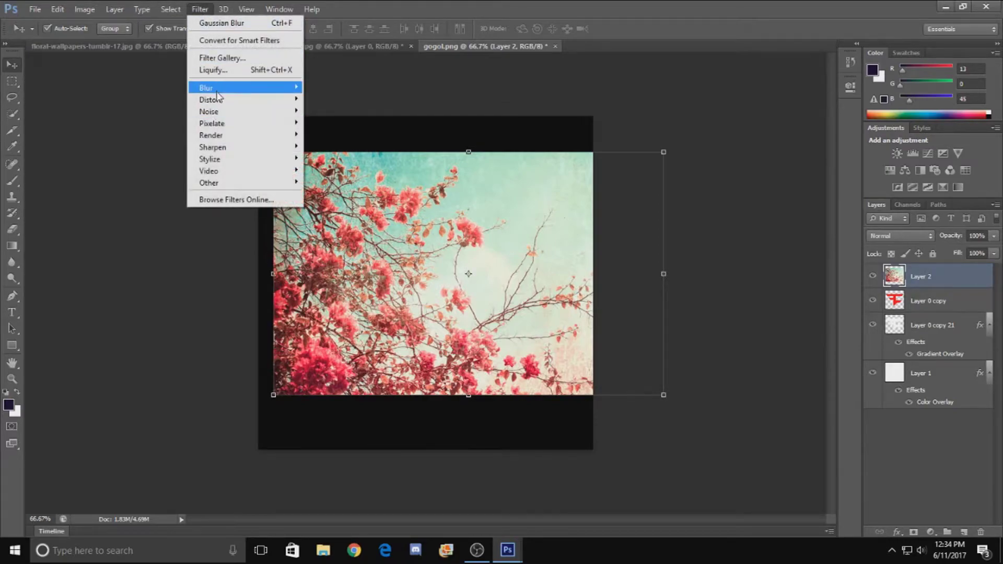
mouse_move(219, 103)
click(346, 183)
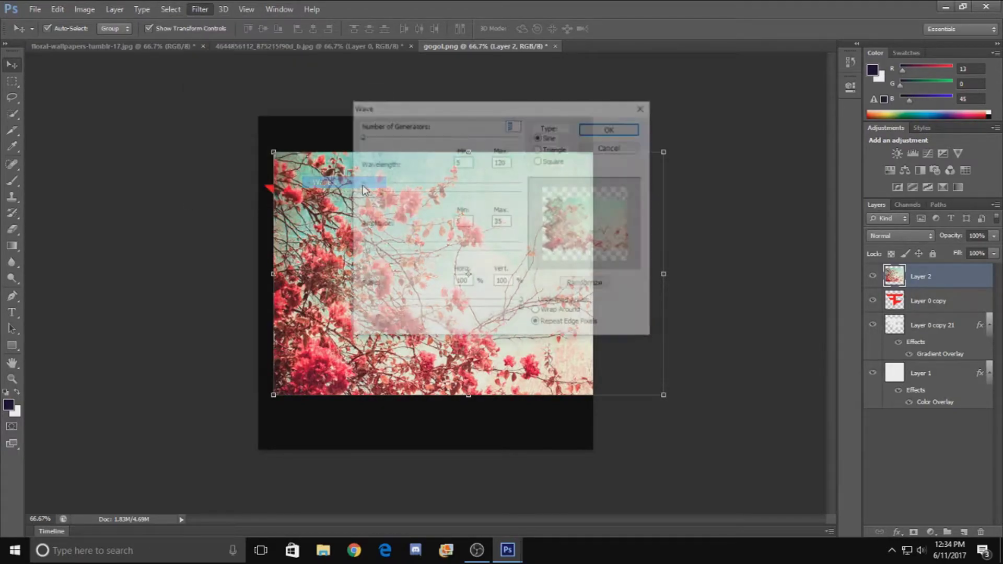
click(611, 128)
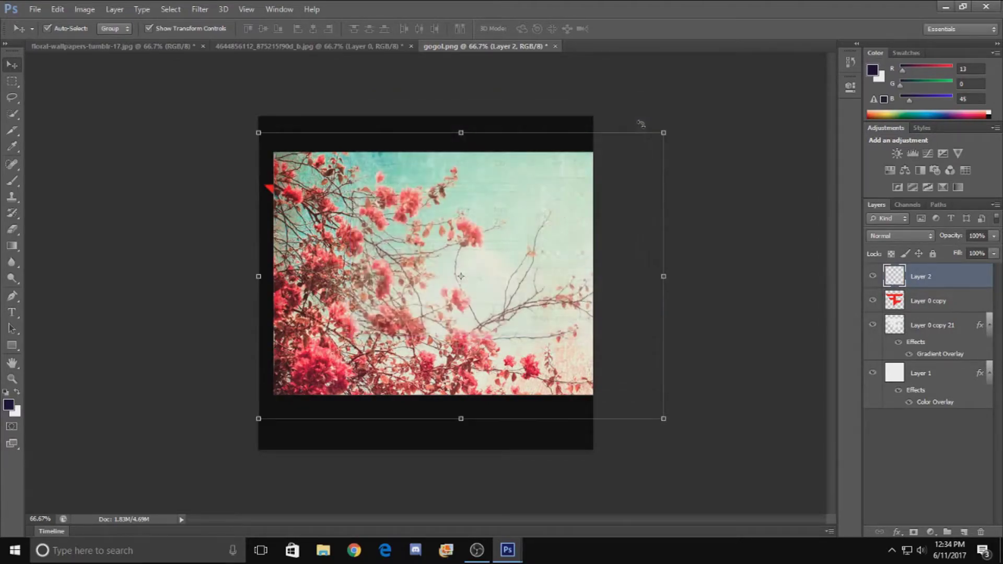
drag(458, 223, 453, 225)
click(695, 144)
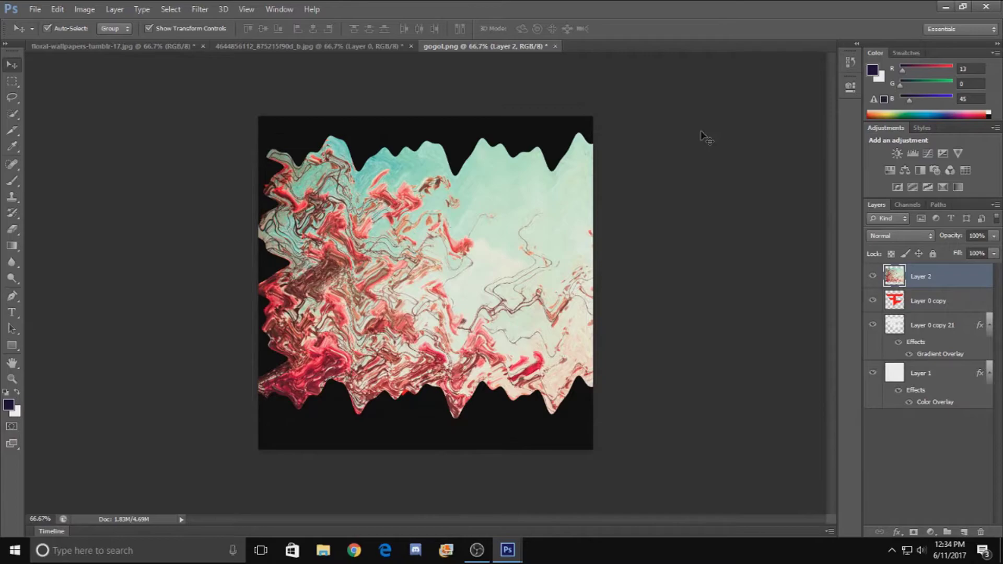
click(955, 274)
Clip the floral layer into the F logo and enlarge it to about 104% inside the letterform.
click(119, 10)
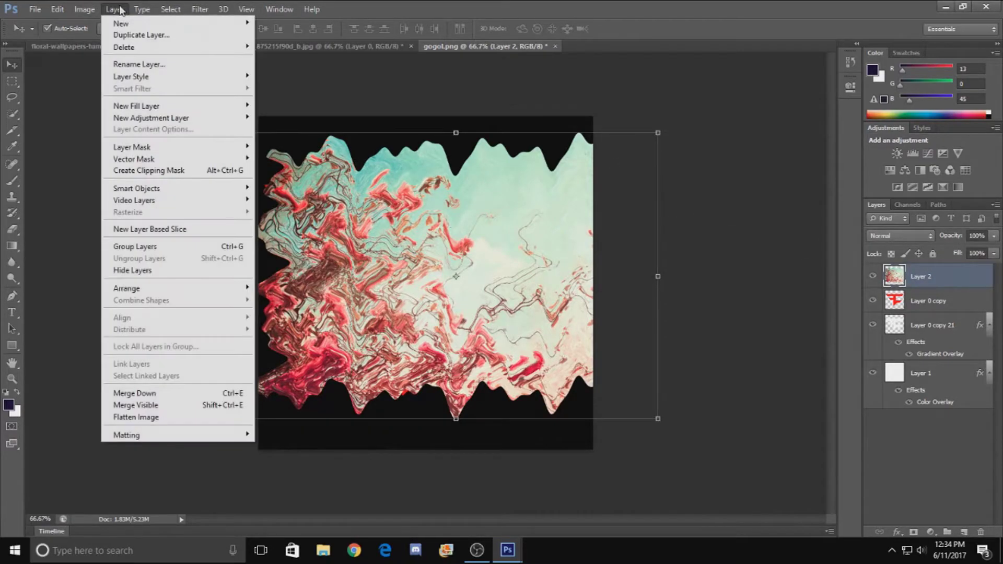
click(175, 170)
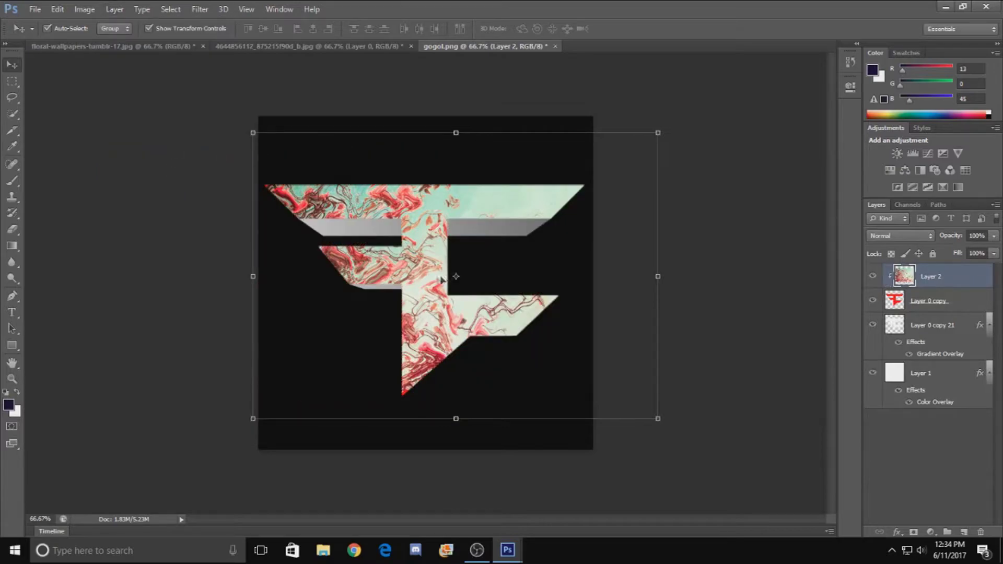
drag(425, 280, 426, 283)
key(ctrl+t)
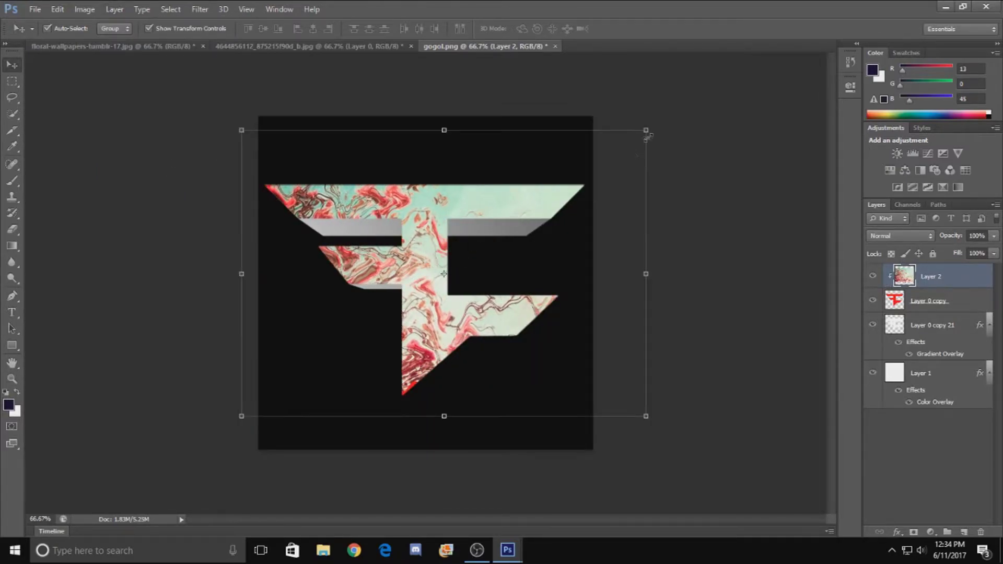
drag(661, 125, 672, 111)
mouse_move(391, 267)
mouse_down()
mouse_move(385, 283)
mouse_move(376, 277)
mouse_up()
click(631, 29)
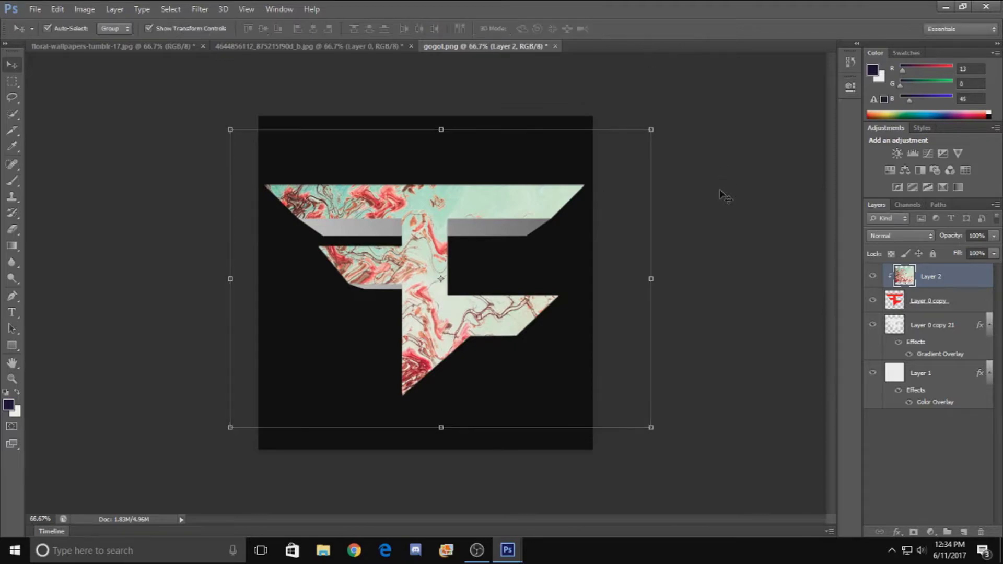
click(946, 281)
right_click(951, 277)
Duplicate the floral layer as Layer 2 copy and move it below the logo layers.
click(836, 104)
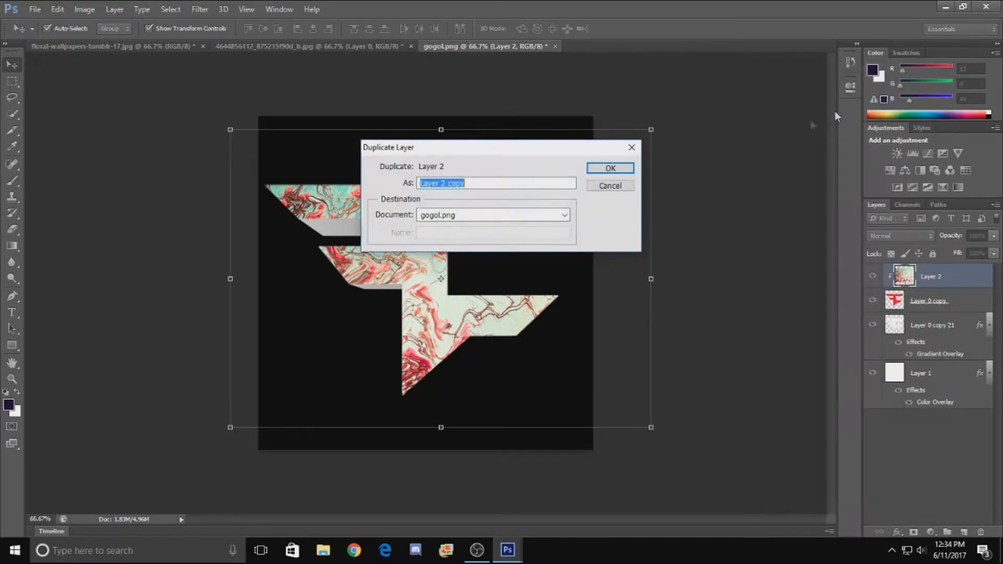
click(610, 168)
drag(925, 278, 956, 385)
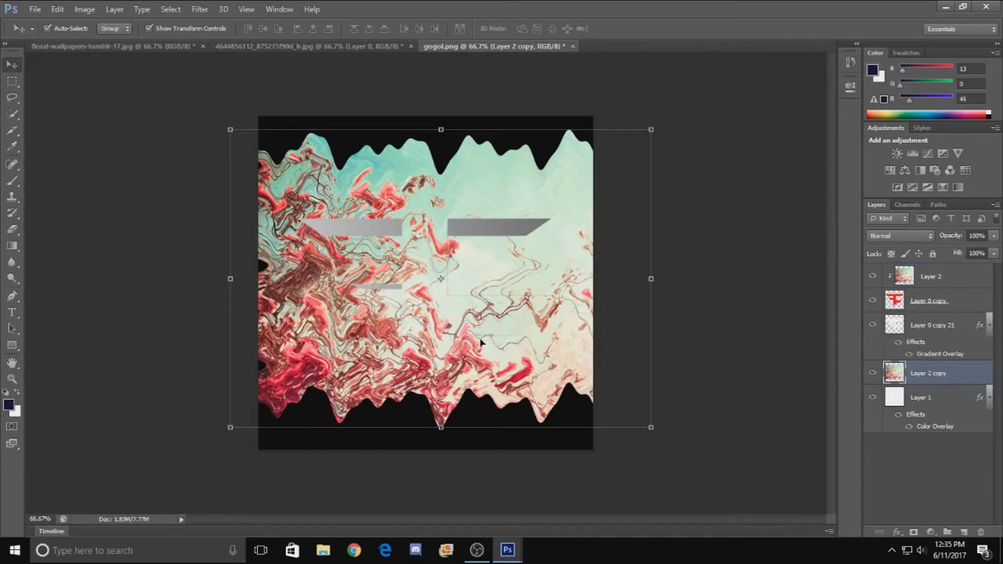
Enlarge Layer 2 copy to about 158% and position it to fill the canvas.
drag(517, 374, 459, 421)
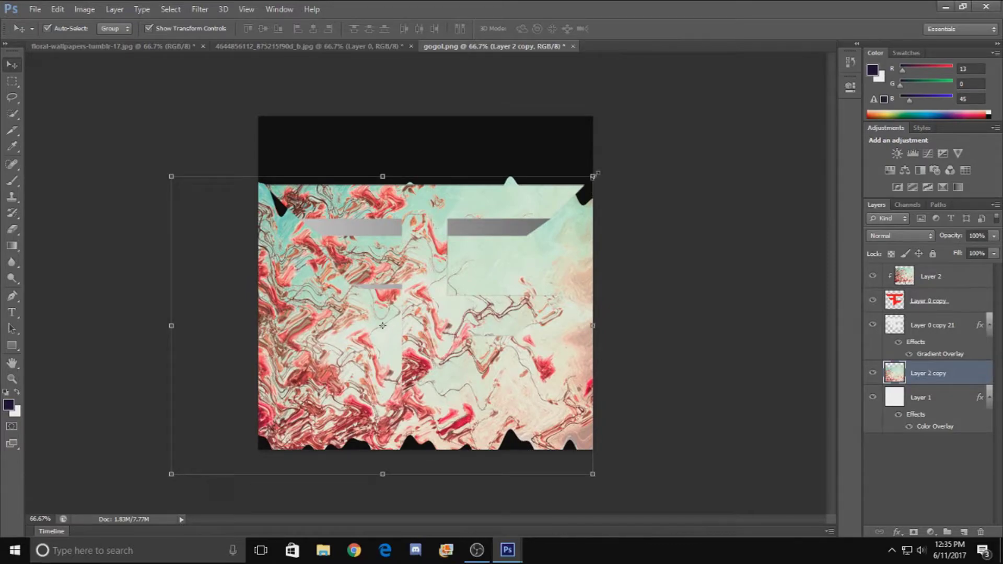
drag(593, 176, 809, 26)
drag(532, 268, 497, 299)
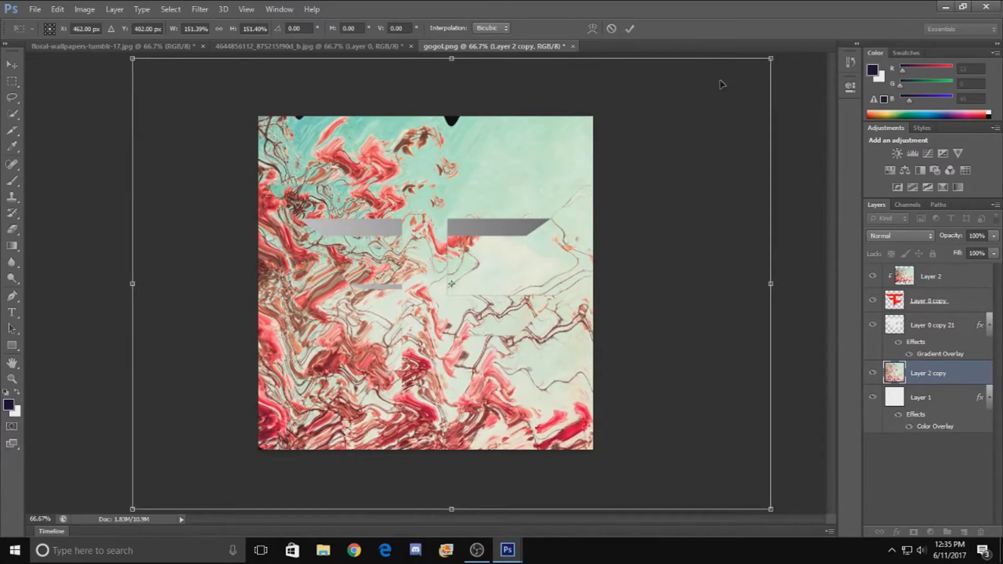
drag(773, 55, 798, 37)
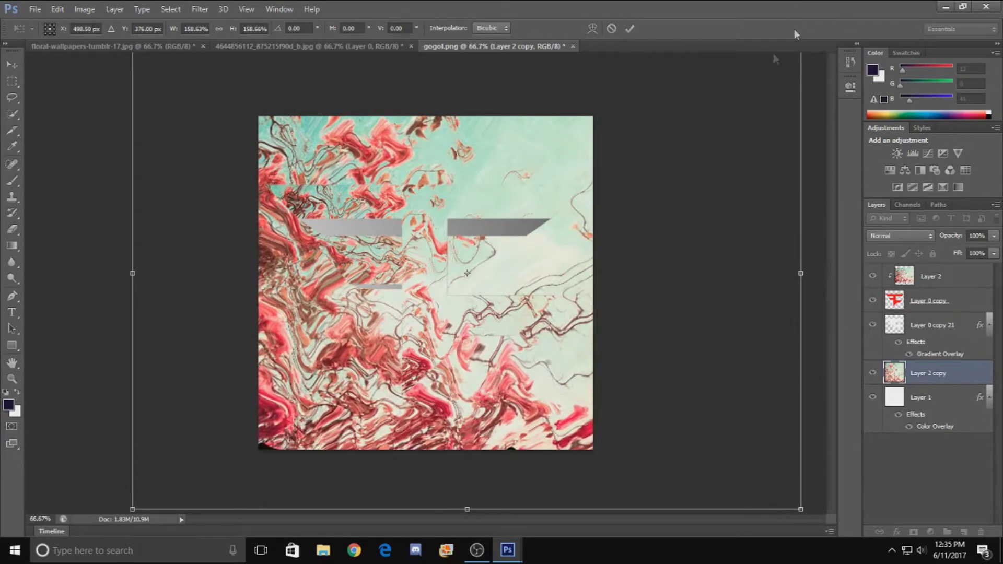
drag(541, 348, 535, 353)
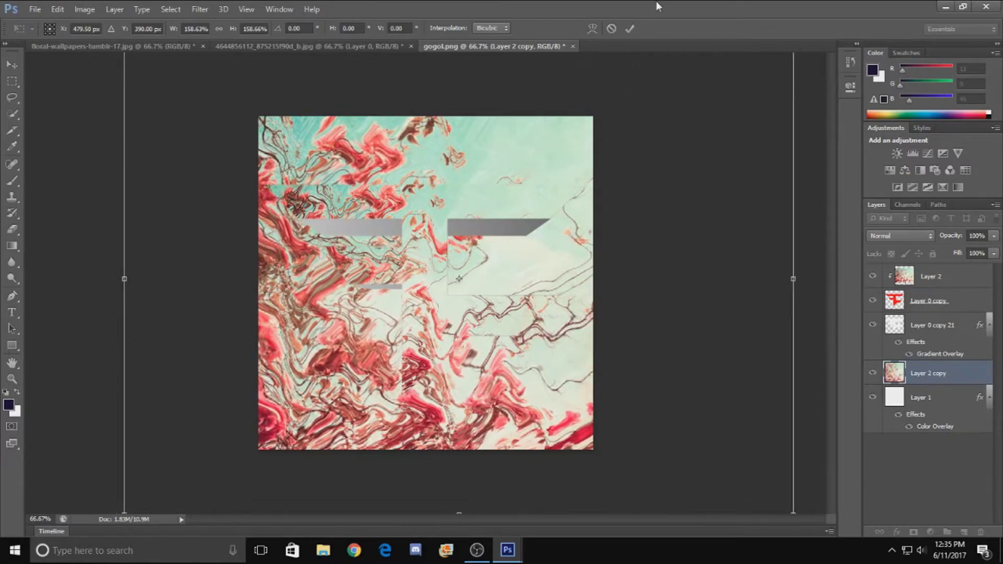
click(630, 29)
click(75, 210)
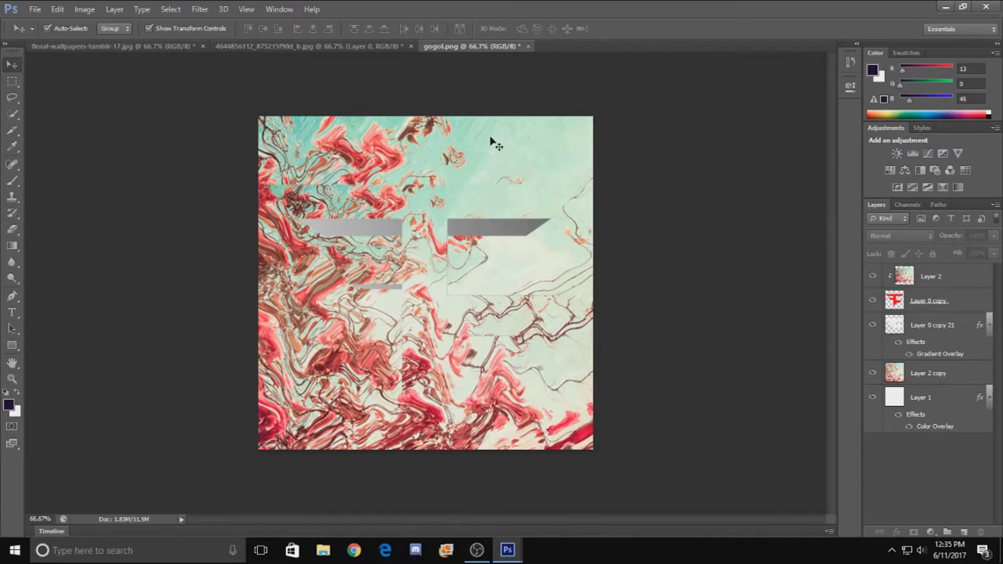
Apply a 2.2-pixel Gaussian Blur to the Layer 2 copy floral backdrop.
click(952, 382)
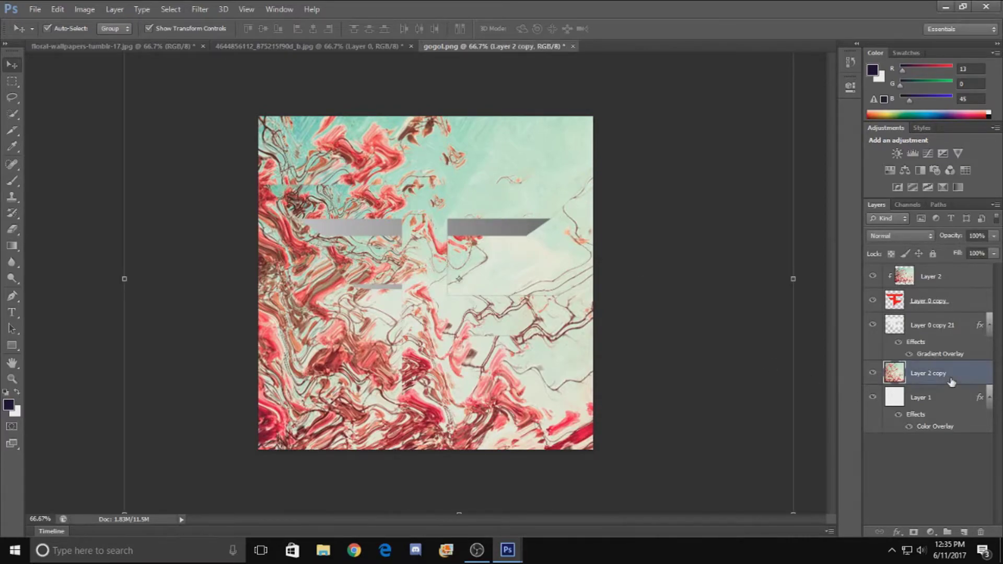
click(199, 8)
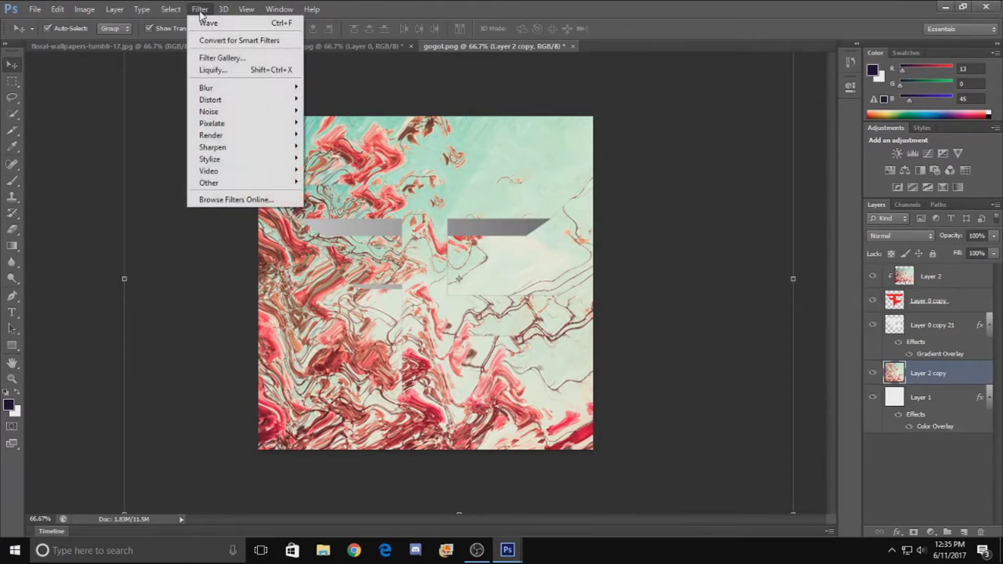
mouse_move(247, 89)
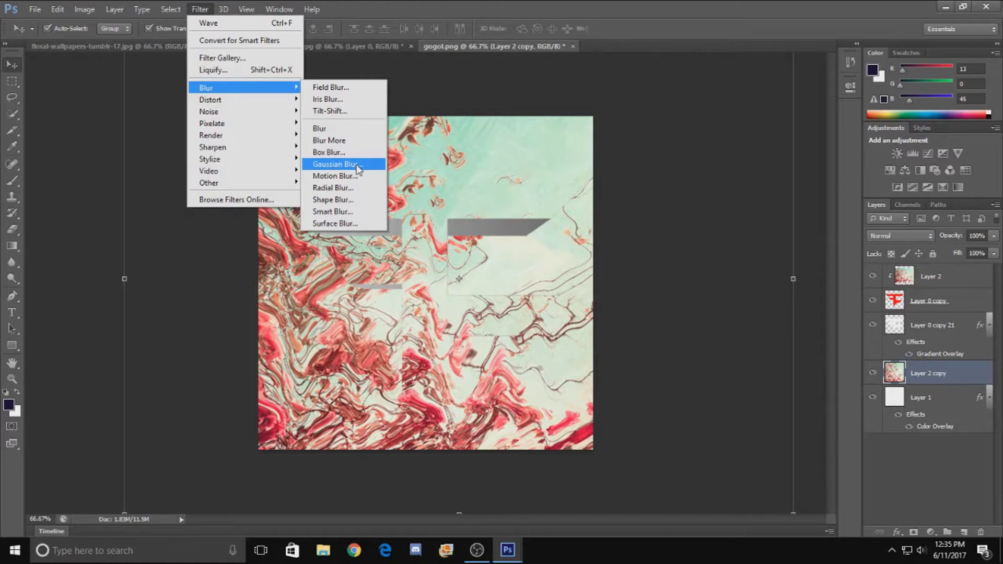
click(335, 164)
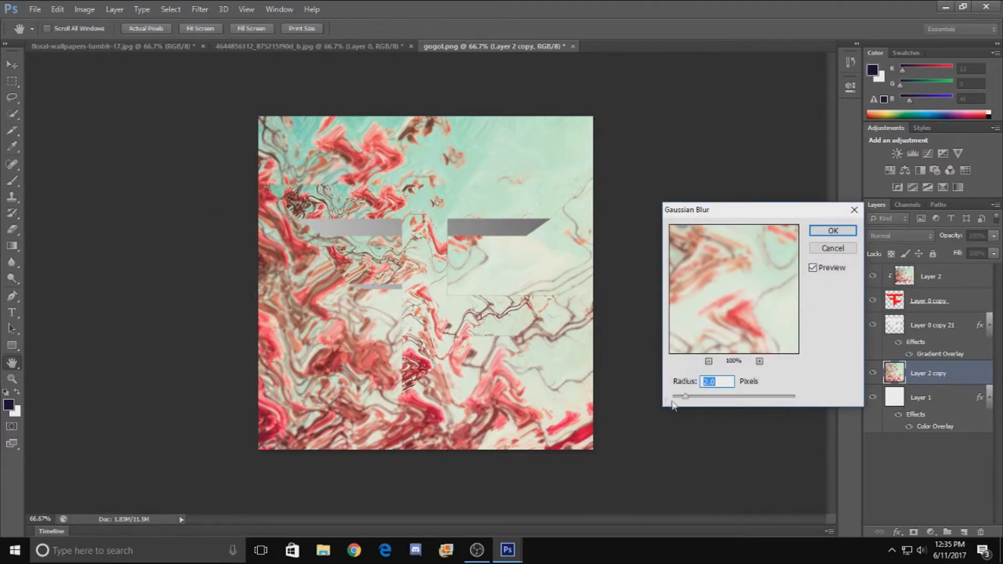
drag(684, 397, 687, 398)
drag(695, 403, 688, 400)
click(833, 230)
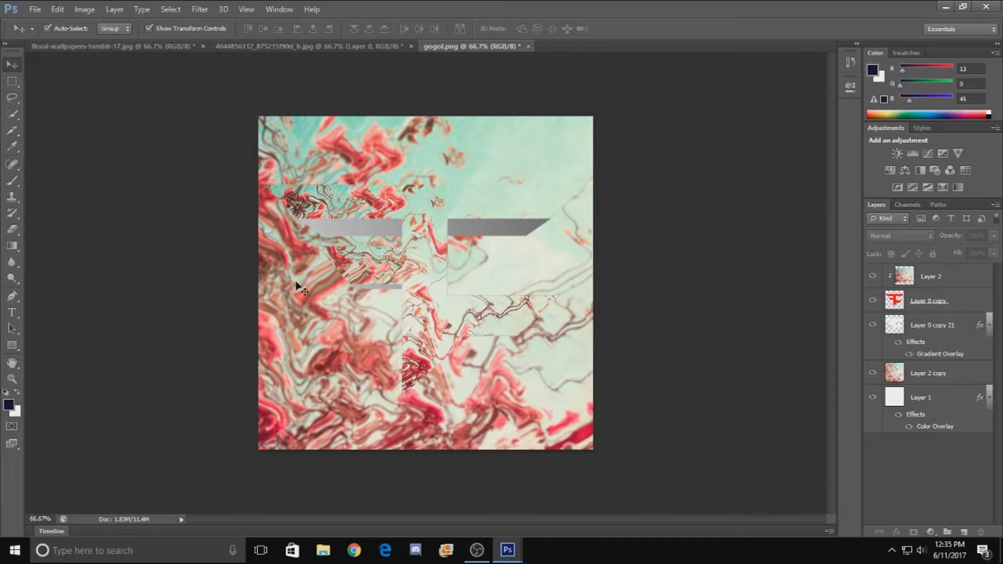
click(363, 145)
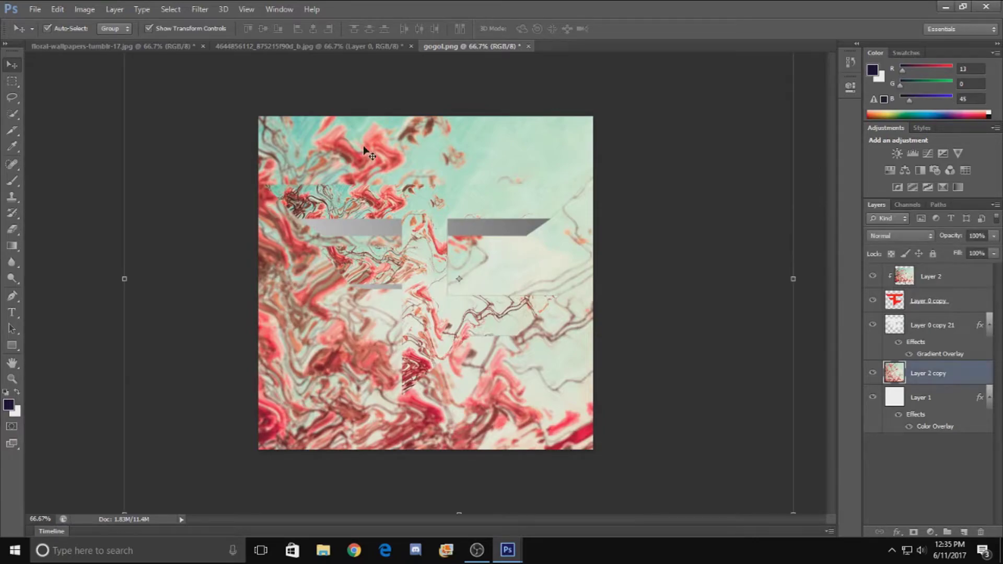
click(822, 245)
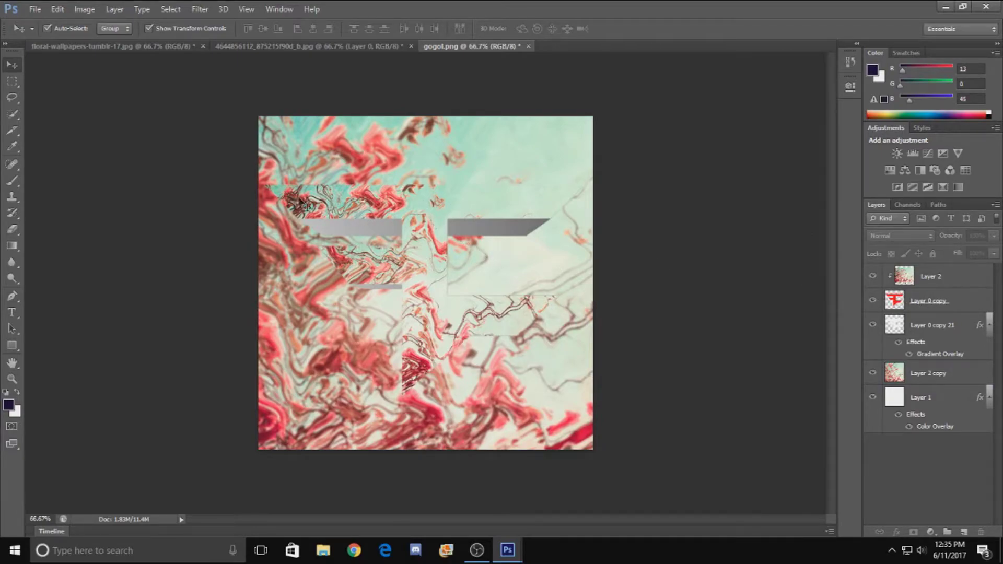
Give the F logo layer an Inner Glow at 100% opacity, 100% choke and a small size.
click(977, 306)
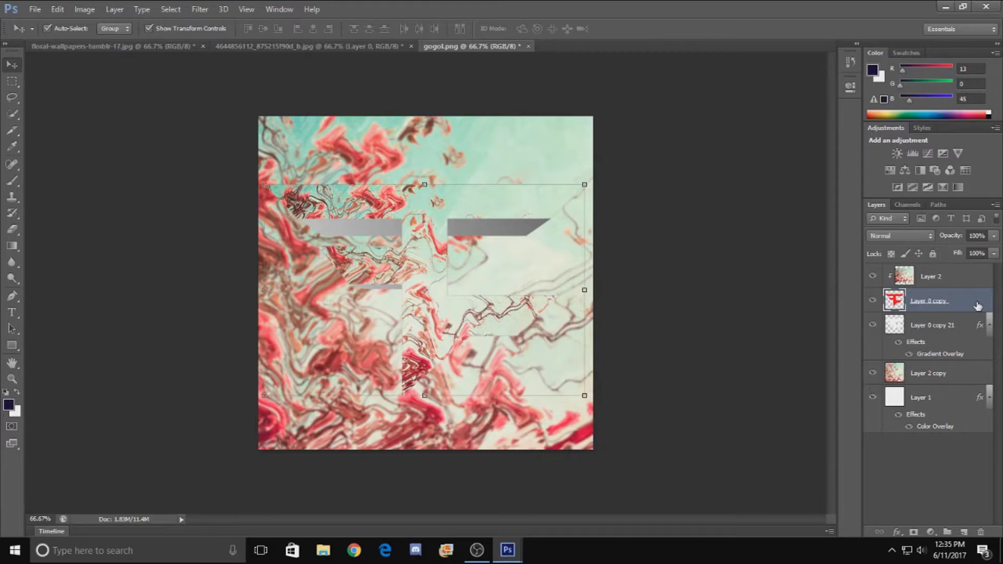
double_click(977, 305)
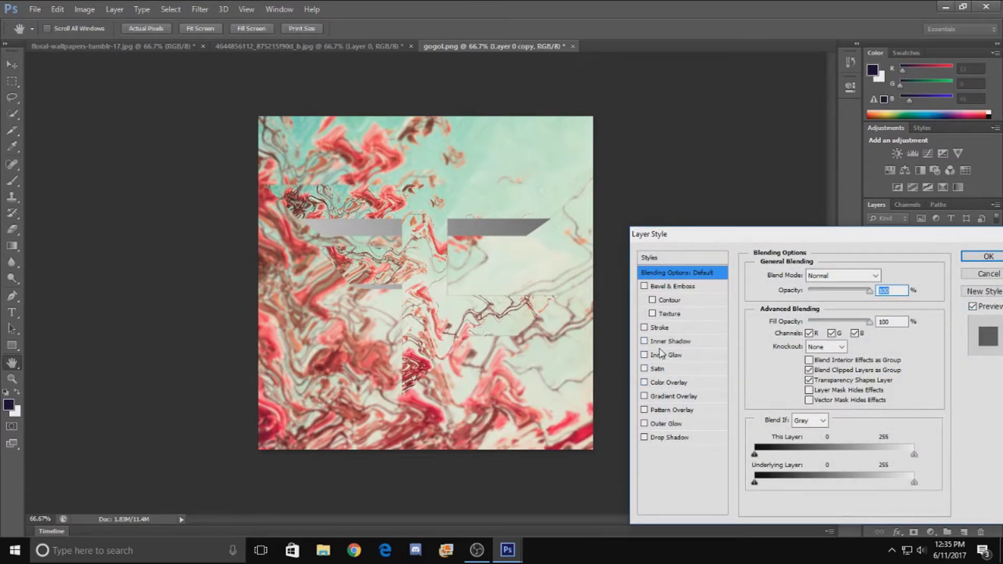
click(645, 356)
click(672, 356)
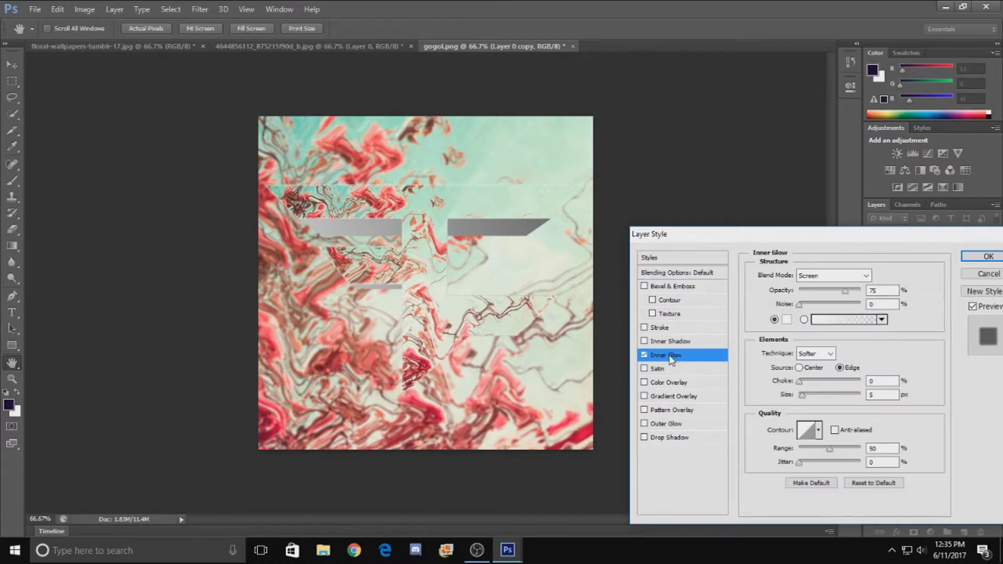
drag(849, 296, 869, 296)
drag(799, 381, 861, 381)
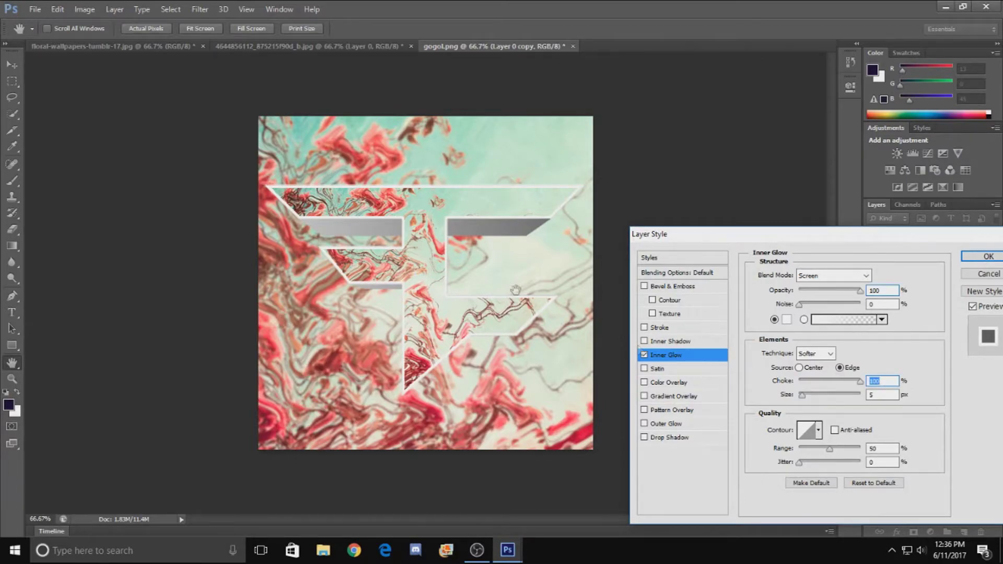
drag(803, 396, 803, 396)
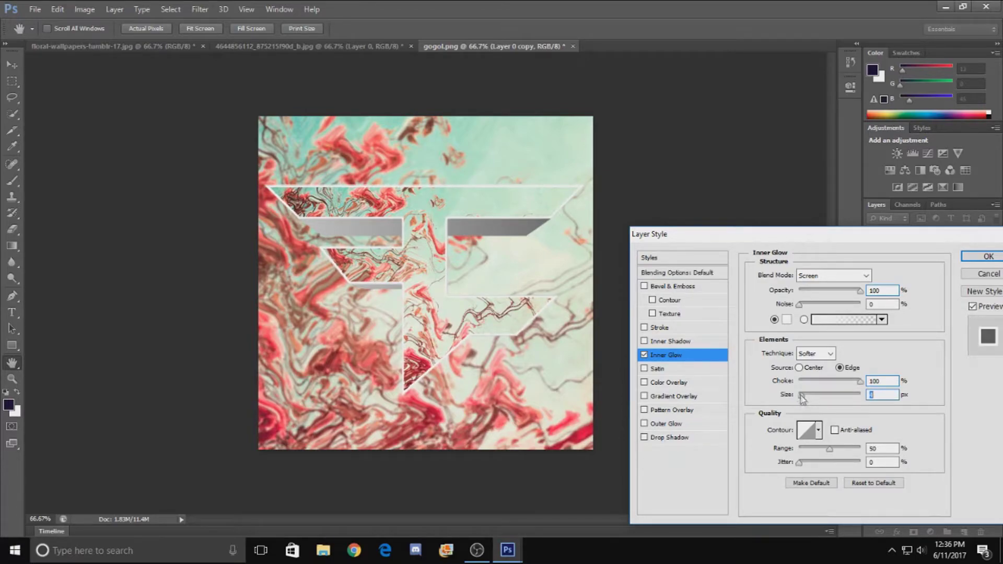
Add a Drop Shadow with distance 0 to the logo and apply the layer styles.
click(645, 438)
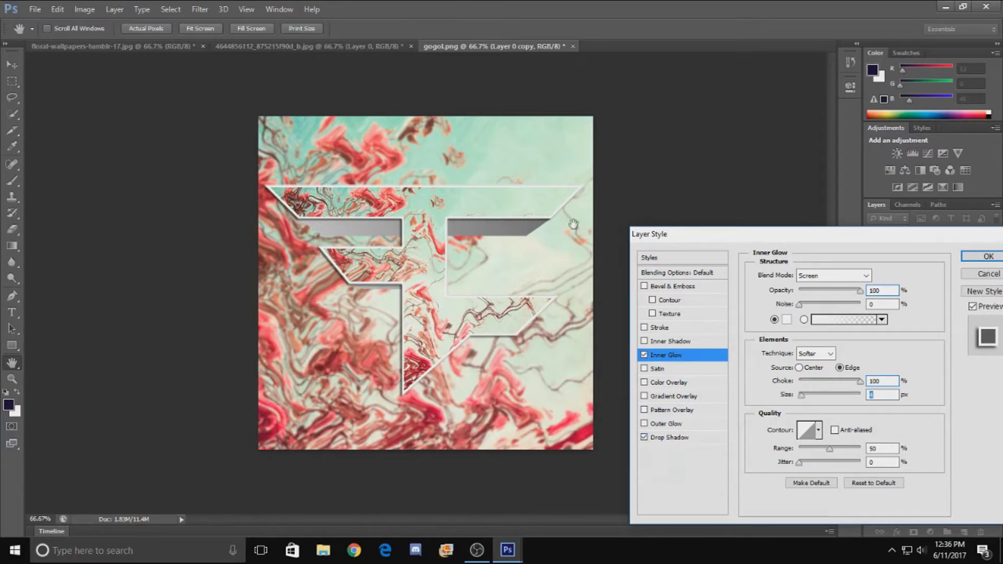
click(669, 438)
drag(802, 331, 797, 331)
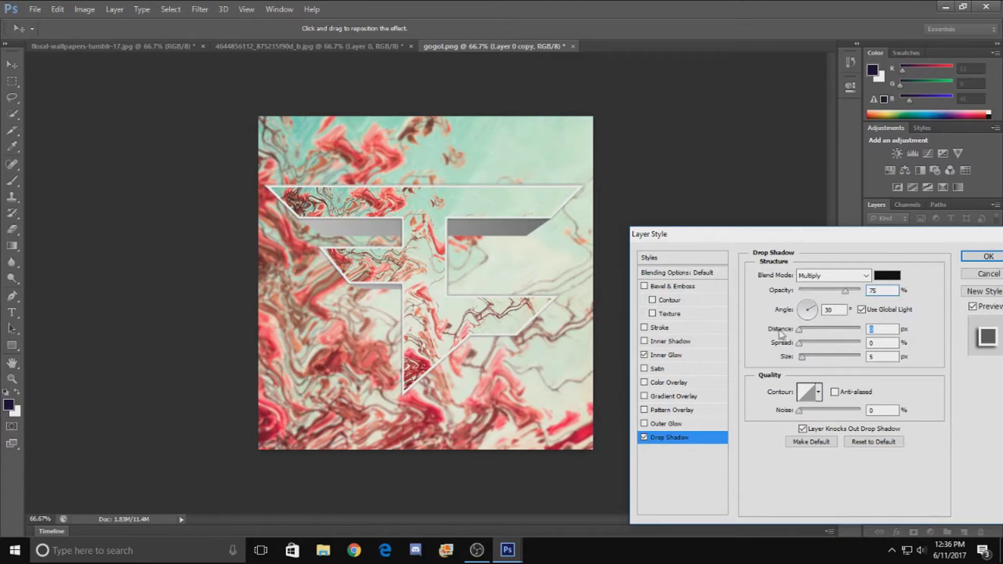
click(644, 438)
click(644, 438)
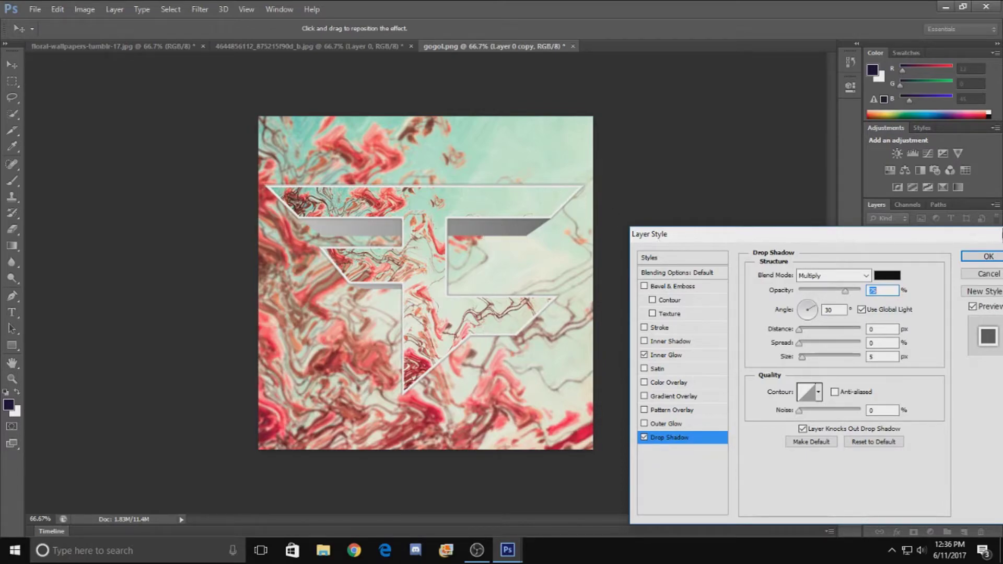
click(987, 257)
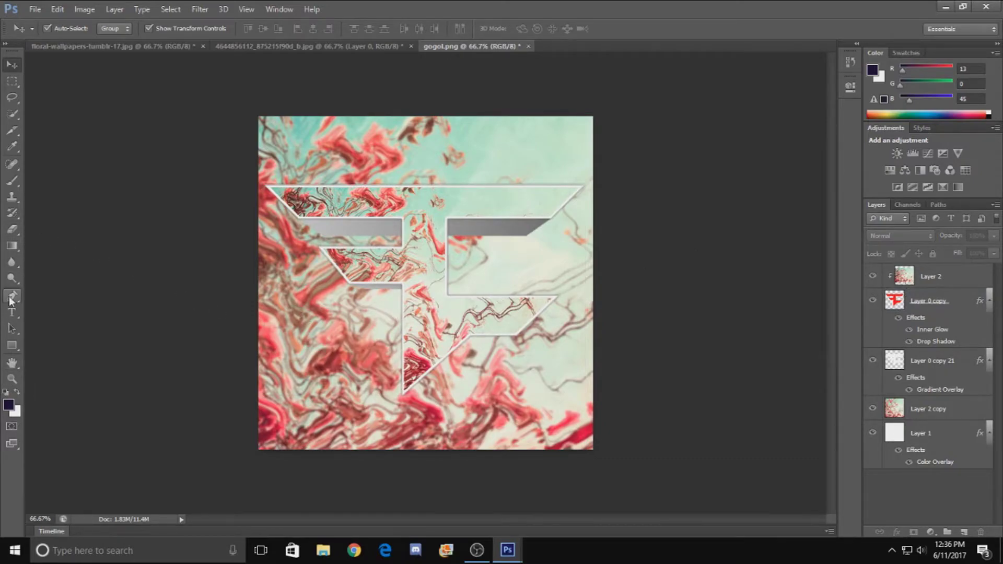
Zoom to 400% on the logo's top-left corner and draw a white triangular patch with the Pen tool.
click(12, 381)
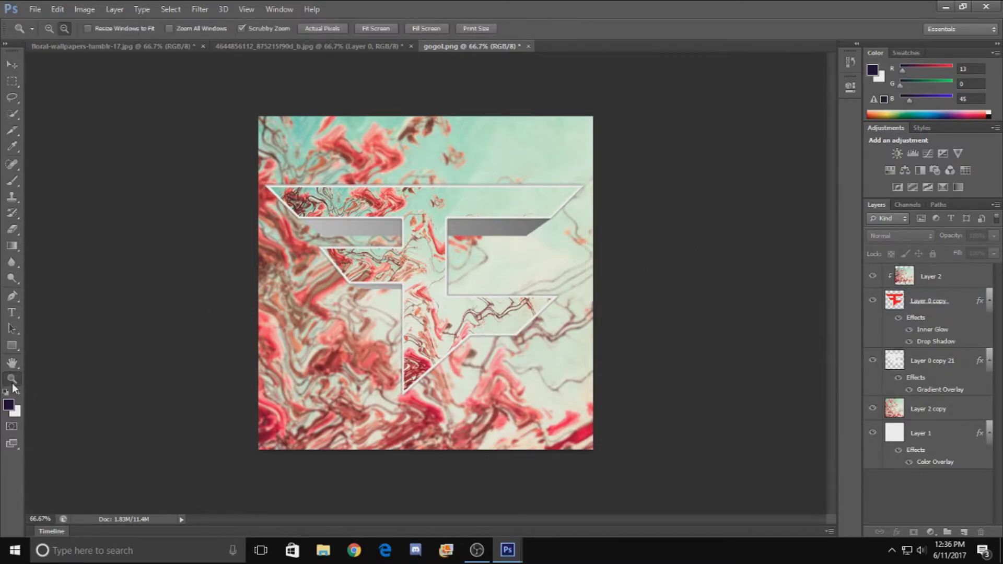
click(49, 29)
drag(304, 191, 292, 195)
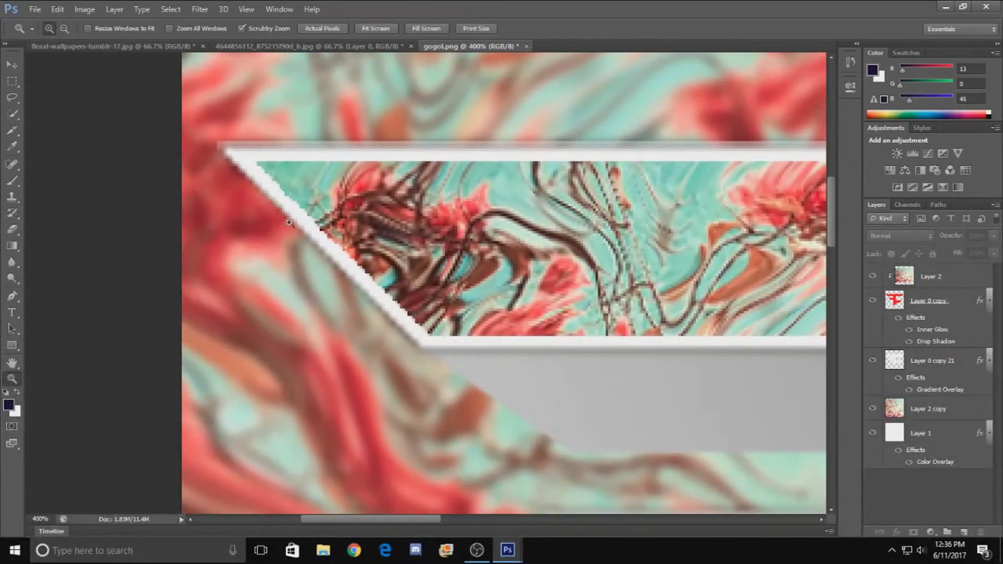
click(12, 296)
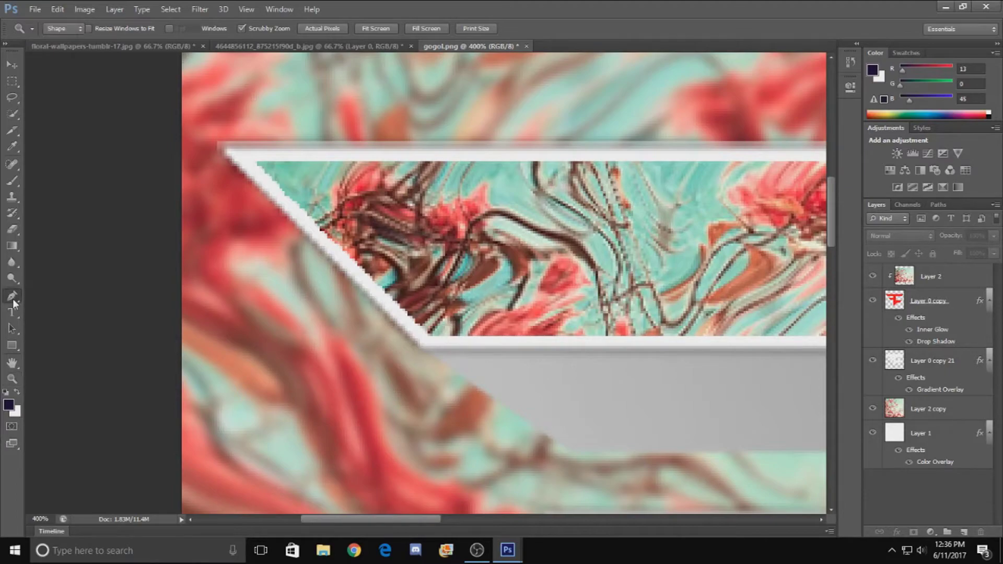
click(256, 162)
click(421, 338)
click(246, 165)
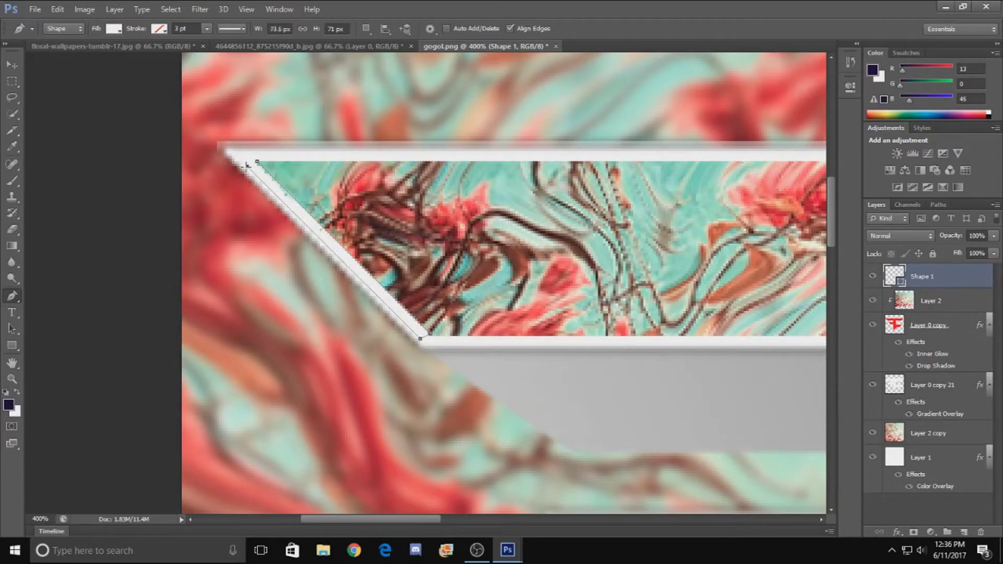
key(Return)
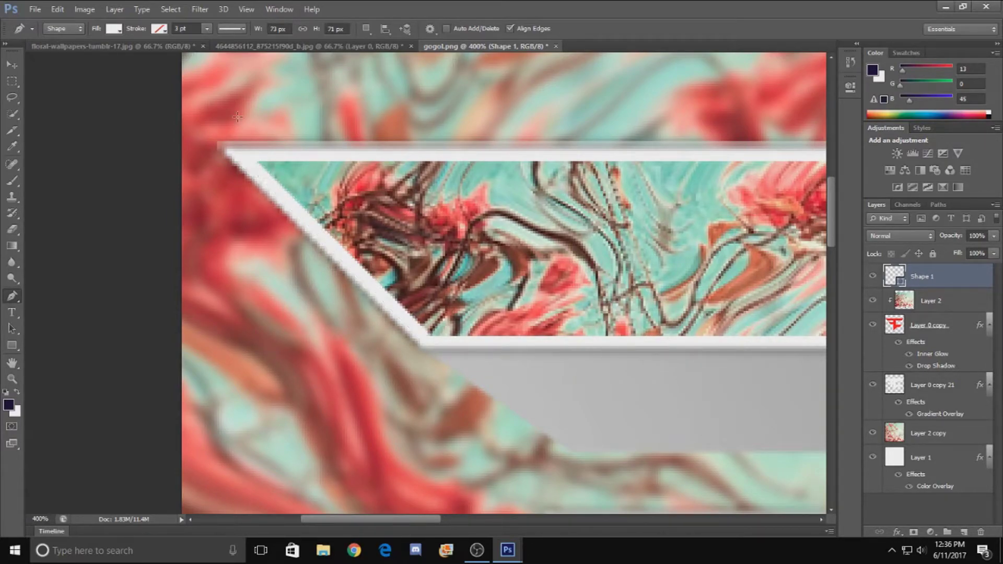
drag(422, 515, 553, 525)
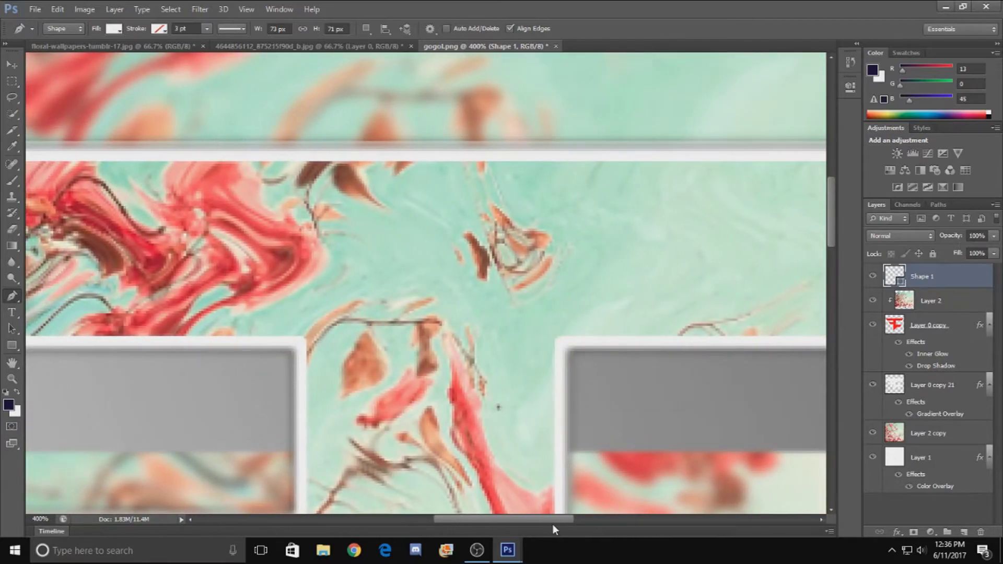
Draw two more white patch shapes at the remaining outline corners and zoom back out.
click(298, 339)
click(302, 345)
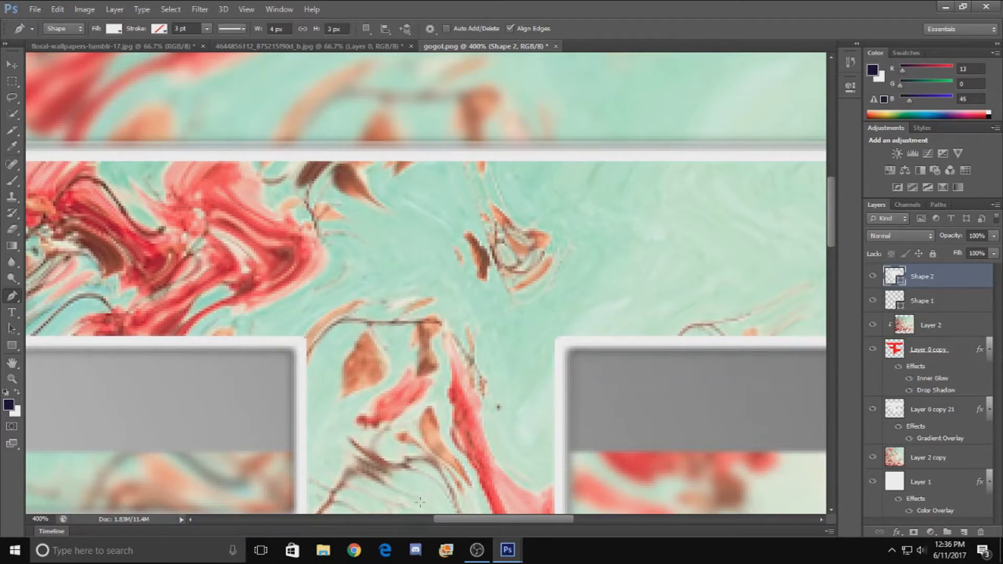
drag(551, 520, 674, 521)
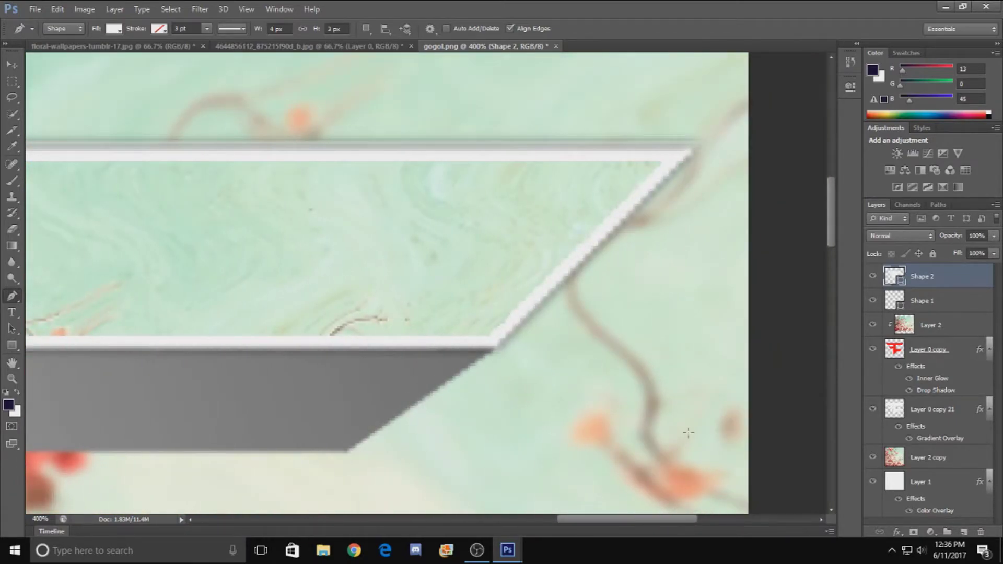
click(661, 159)
click(485, 339)
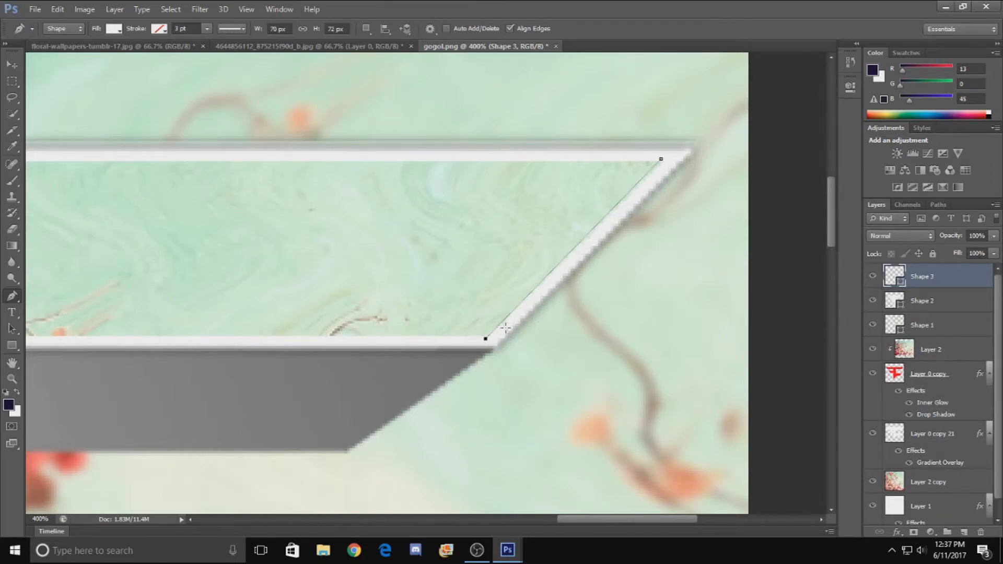
click(669, 167)
drag(832, 186, 828, 396)
drag(631, 524, 485, 508)
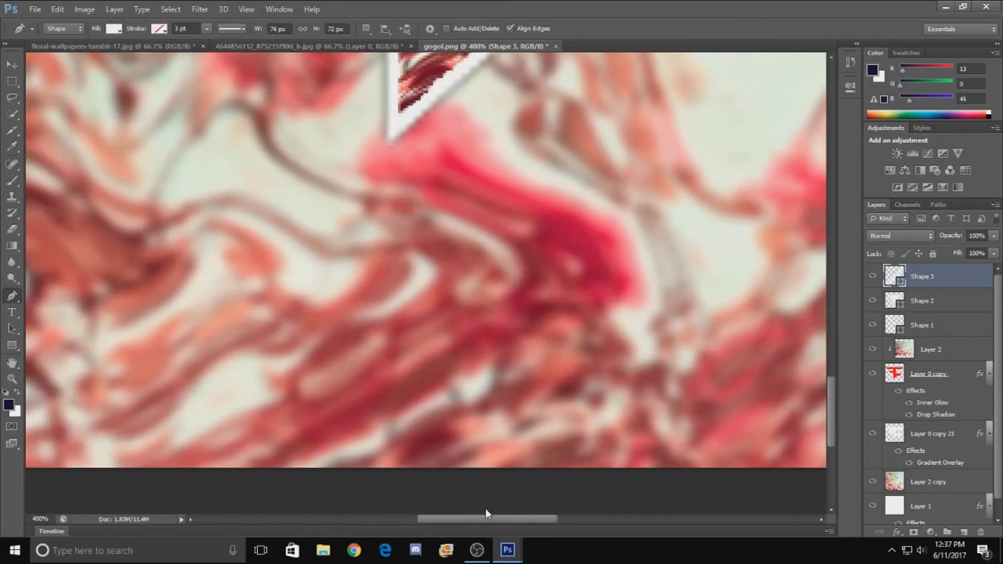
drag(832, 403, 838, 345)
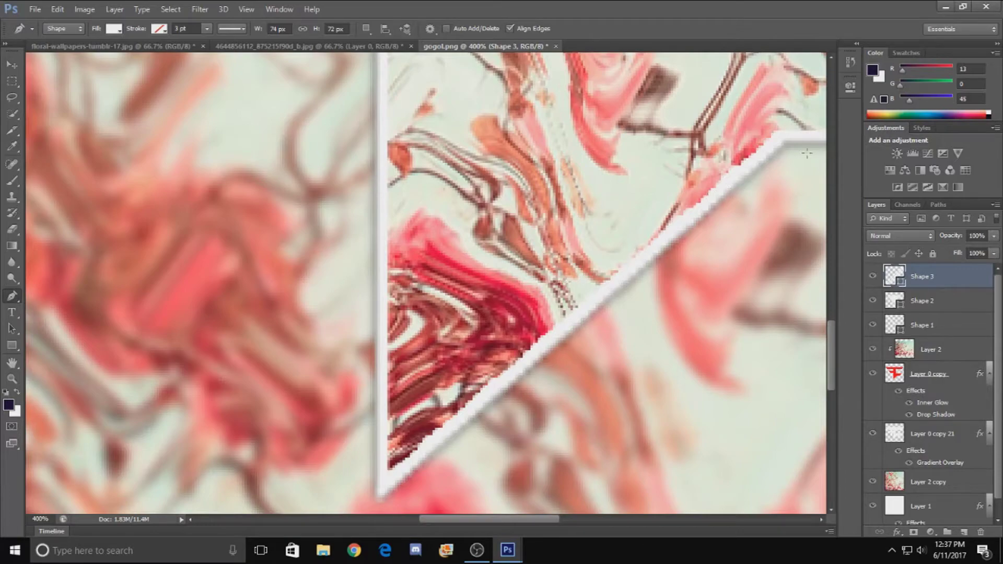
click(11, 378)
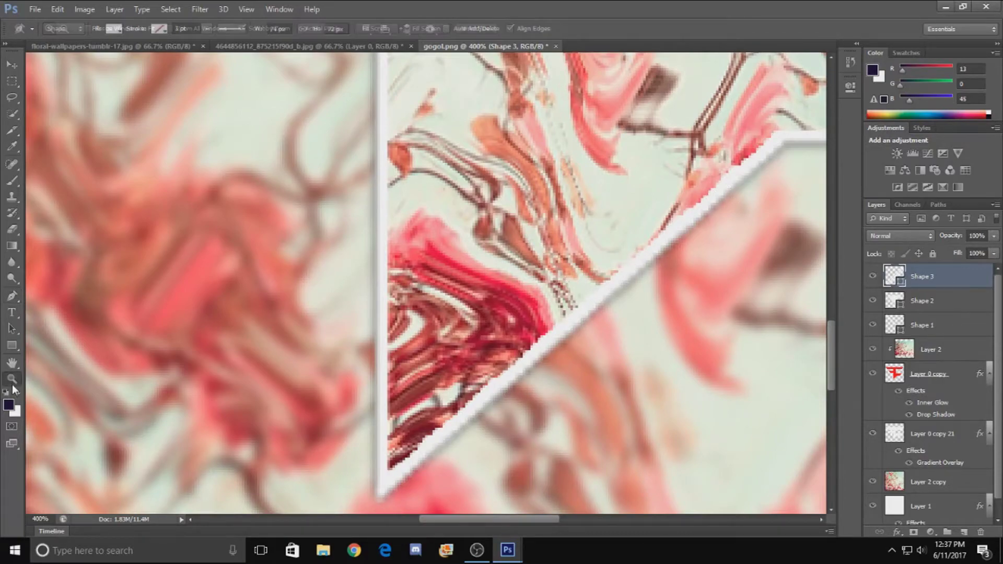
drag(352, 208, 310, 287)
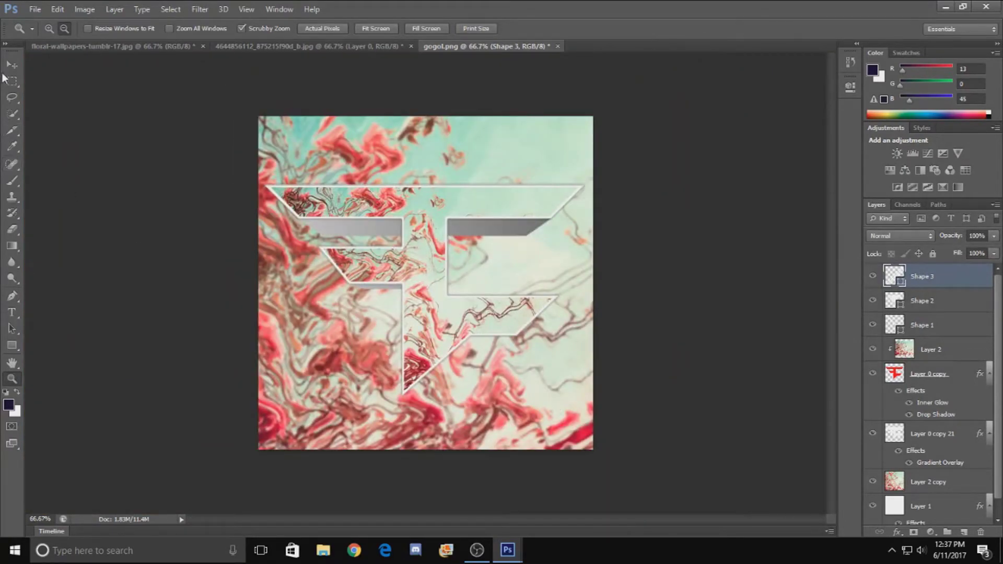
Give Layer 0 copy 21 a Drop Shadow with its distance reduced to 0.
click(12, 64)
click(177, 170)
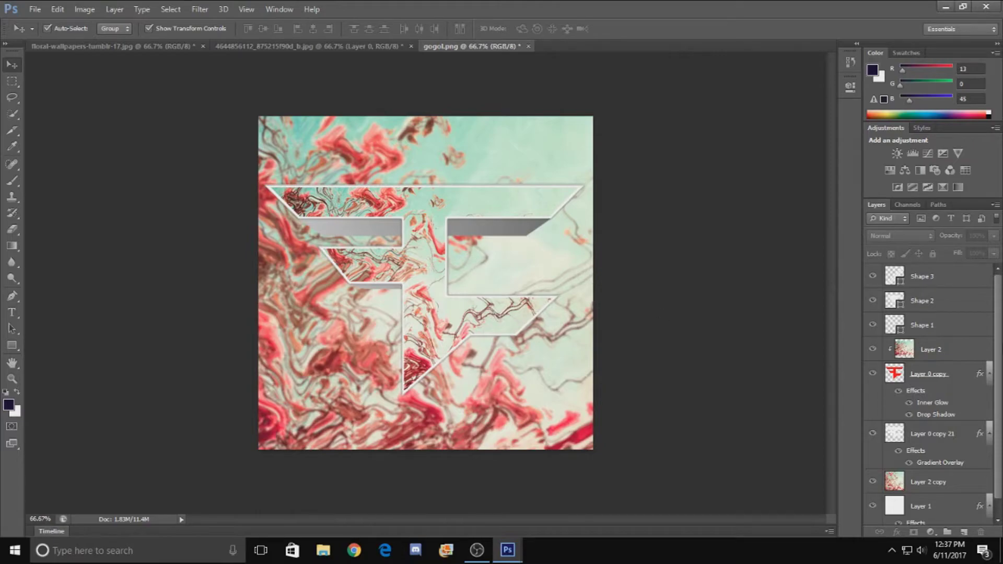
scroll(1001, 345, down, 1)
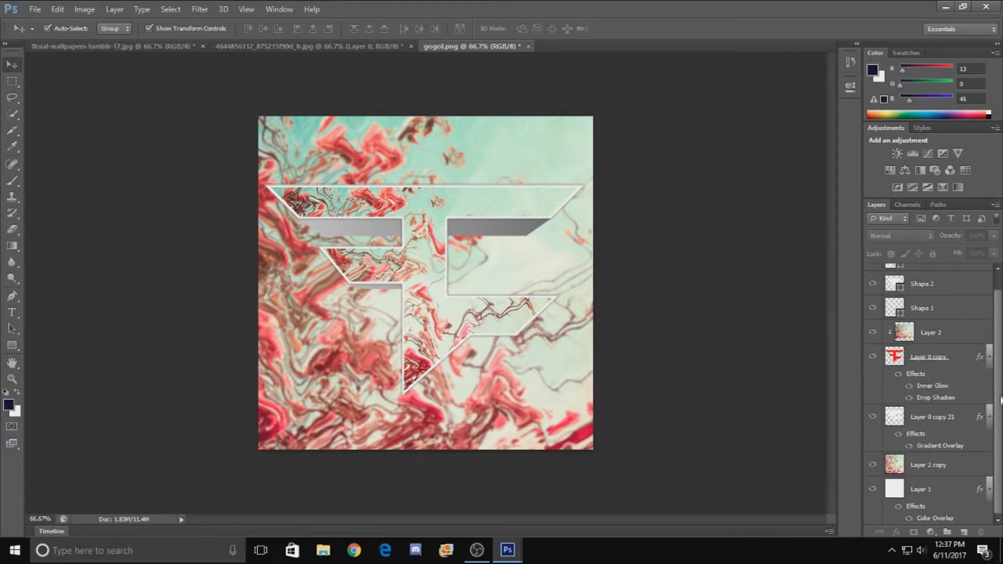
click(500, 233)
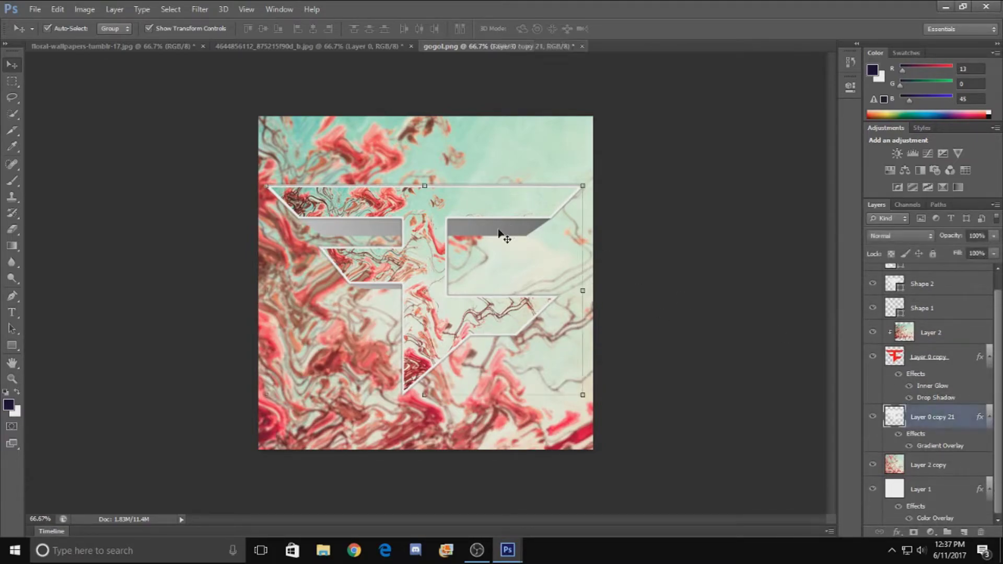
double_click(967, 420)
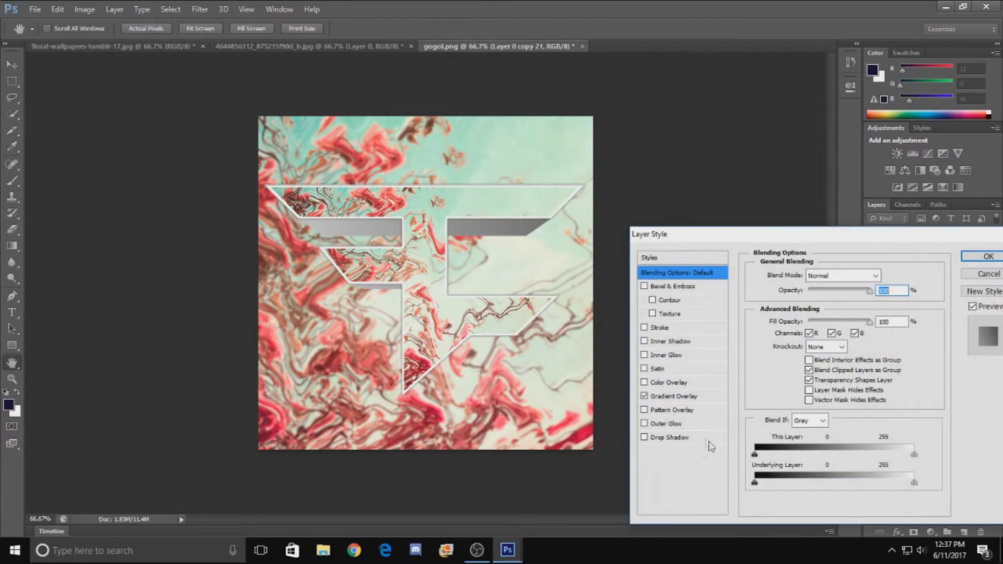
click(655, 440)
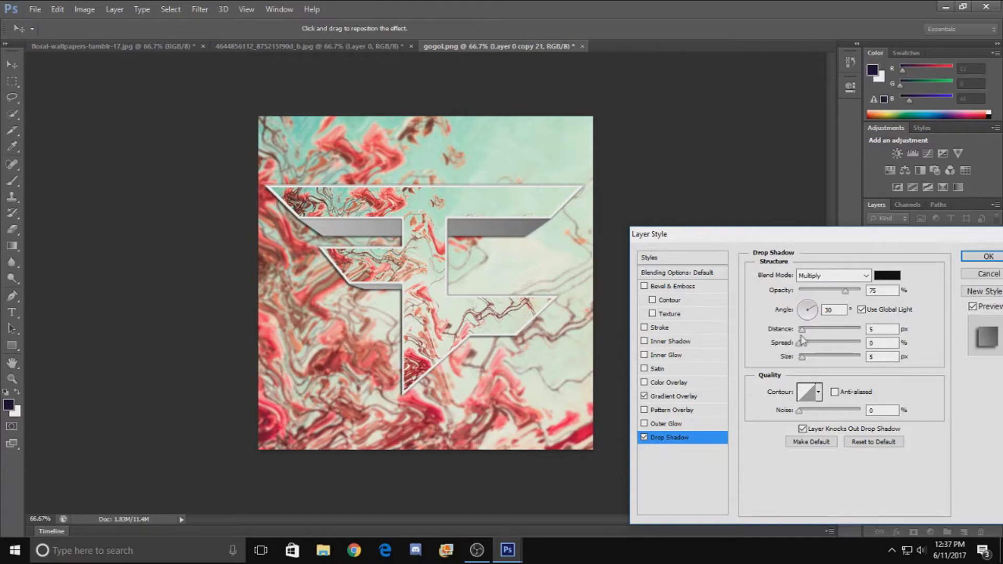
drag(803, 329, 796, 334)
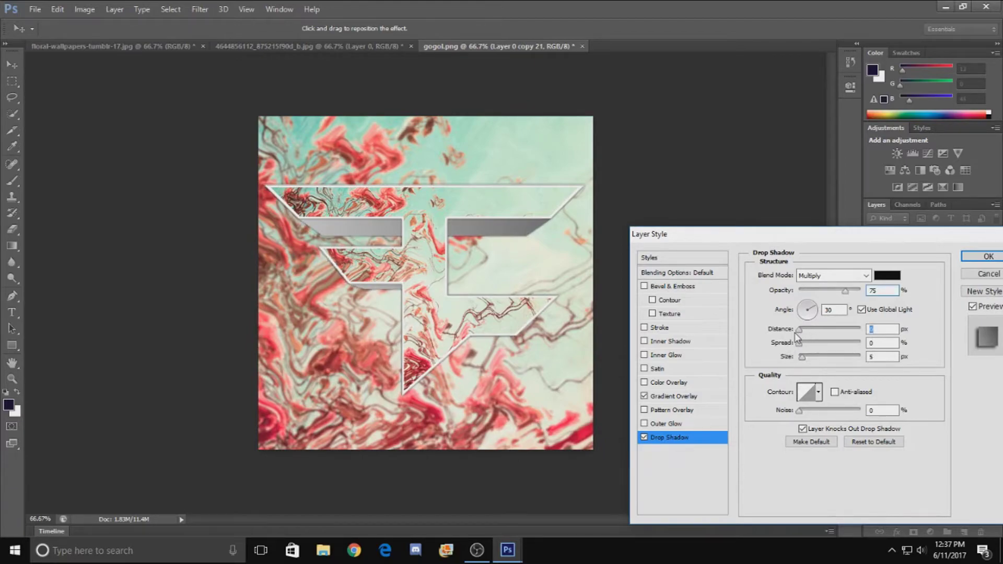
click(644, 439)
click(645, 439)
click(977, 256)
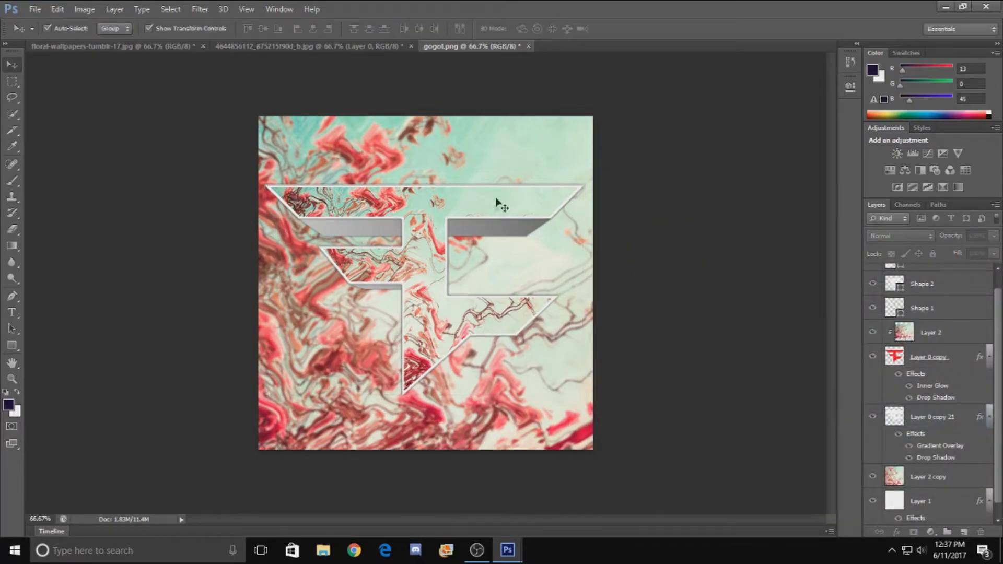